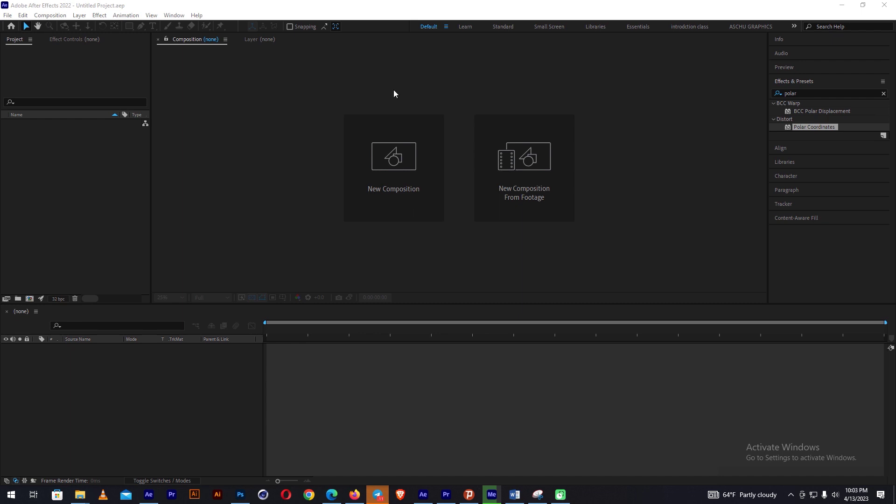
Create Comp 1 and import So.wav, the slow bokeh overlay and aschu poster 02.jpg.
click(402, 155)
click(298, 335)
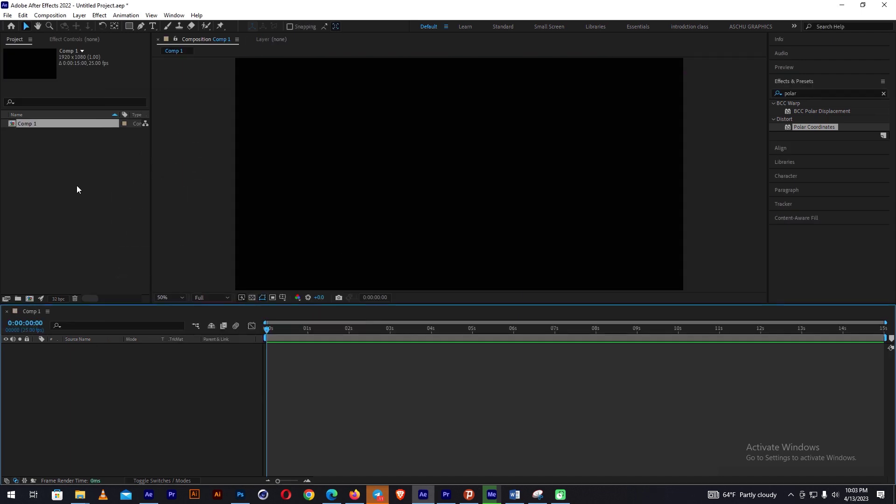
double_click(50, 138)
click(267, 101)
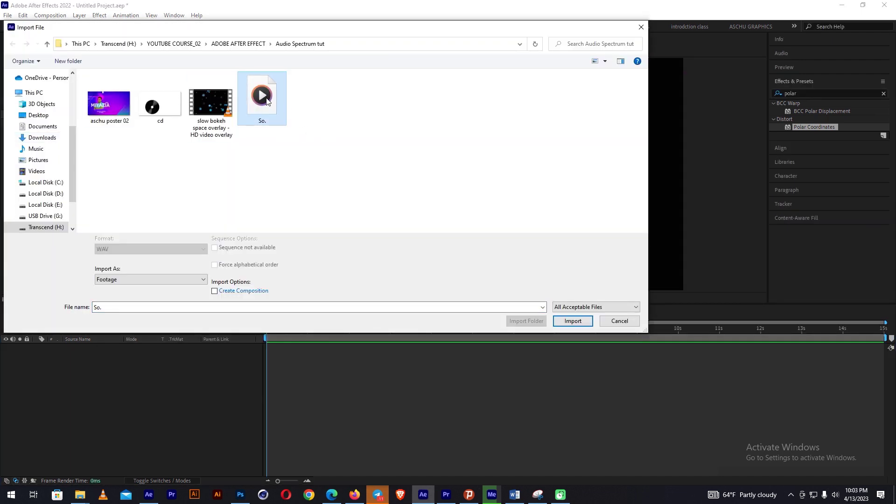
ctrl+click(211, 102)
ctrl+click(108, 103)
click(573, 320)
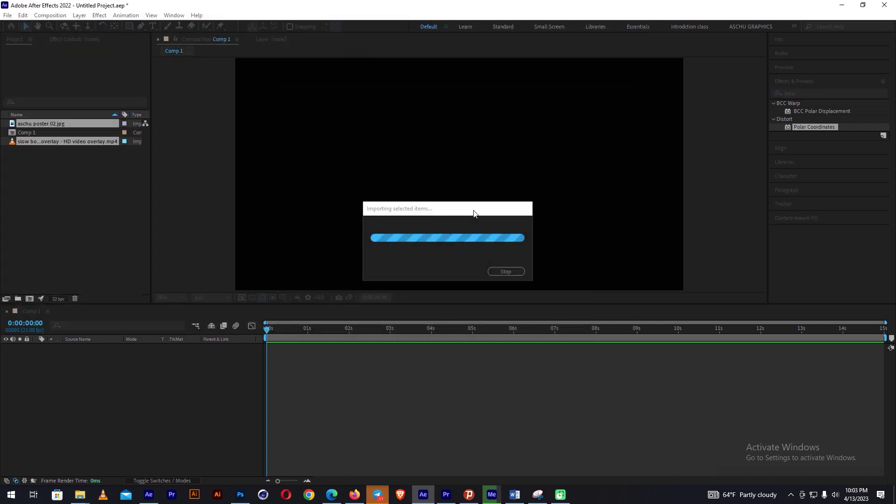
Place aschu poster 02.jpg in Comp 1 and lower its opacity to 57%.
drag(43, 124, 98, 356)
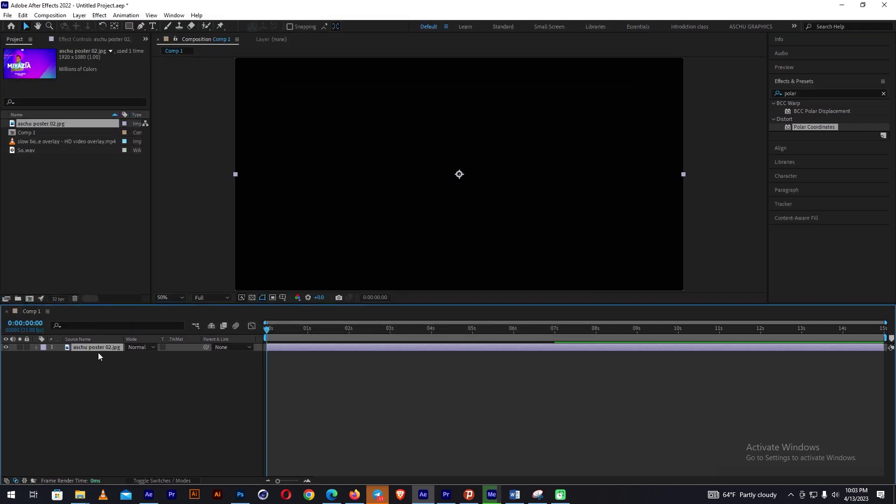
right_click(97, 362)
click(85, 346)
key(t)
drag(130, 356, 119, 359)
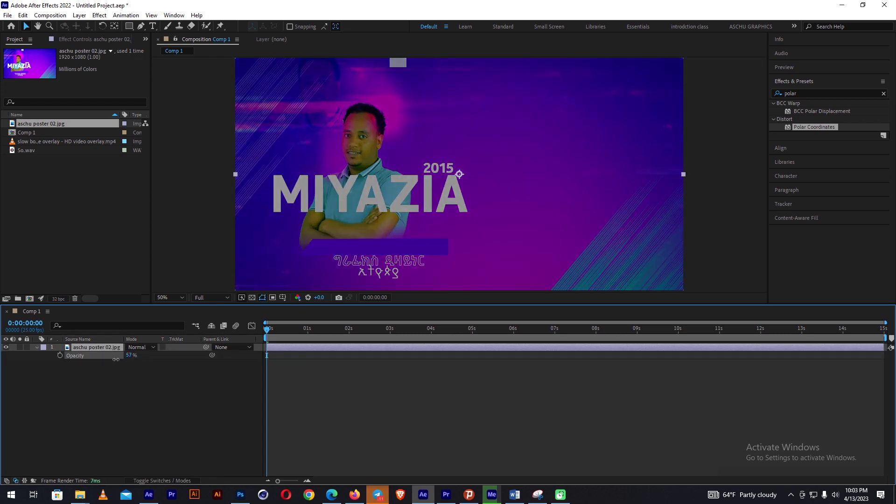
Create a black solid layer in Comp 1.
right_click(125, 397)
mouse_move(154, 284)
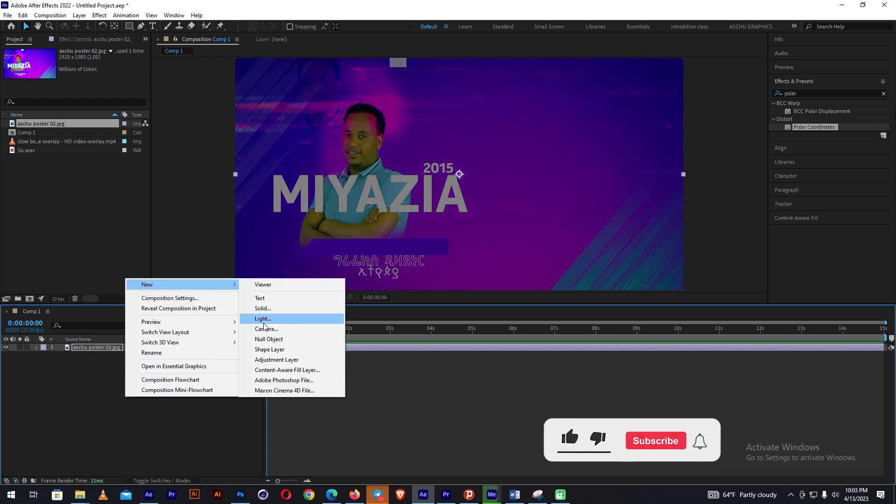
click(262, 309)
click(246, 280)
click(276, 208)
click(294, 305)
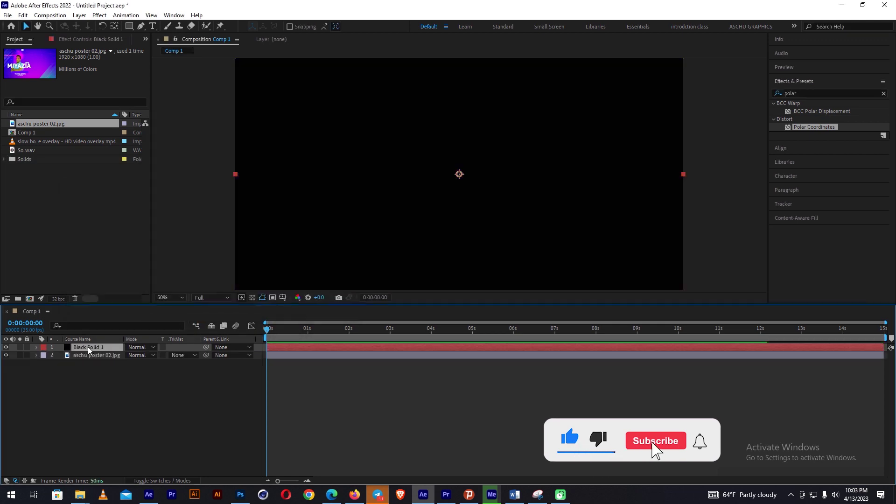
Add the So.wav audio to Comp 1 as the top layer.
drag(88, 347, 77, 368)
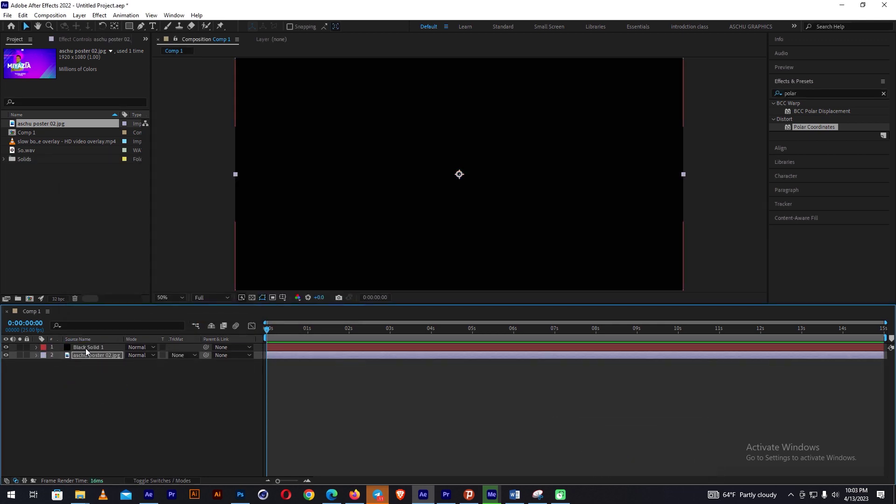
click(87, 348)
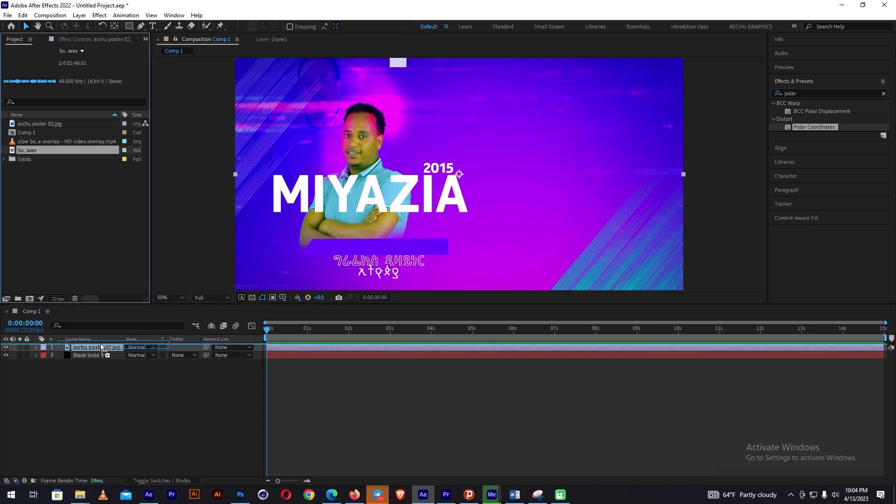
drag(30, 154, 302, 332)
Apply the Generate > Audio Spectrum effect to the black solid.
click(82, 365)
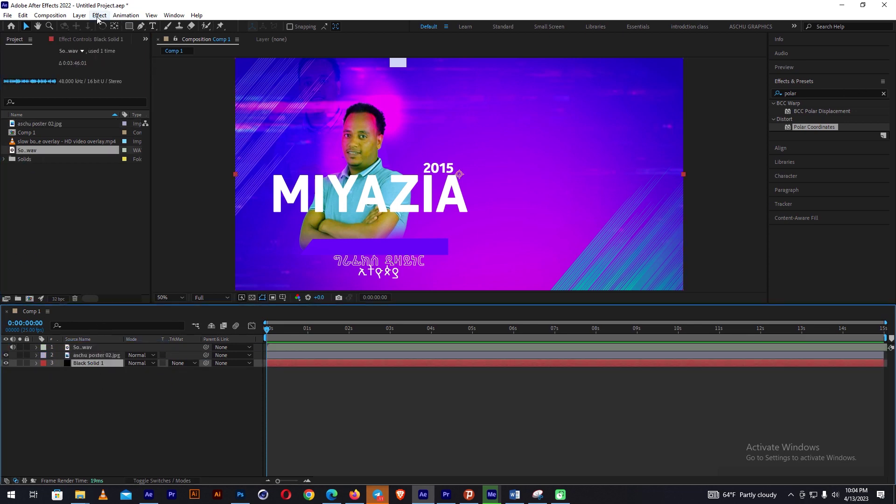
click(96, 17)
mouse_move(147, 302)
click(259, 68)
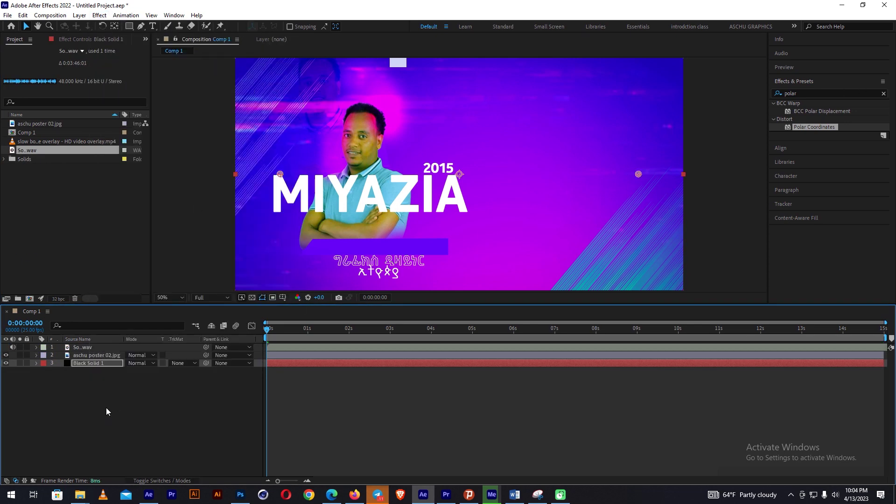
Move the poster layer below Black Solid 1.
click(86, 39)
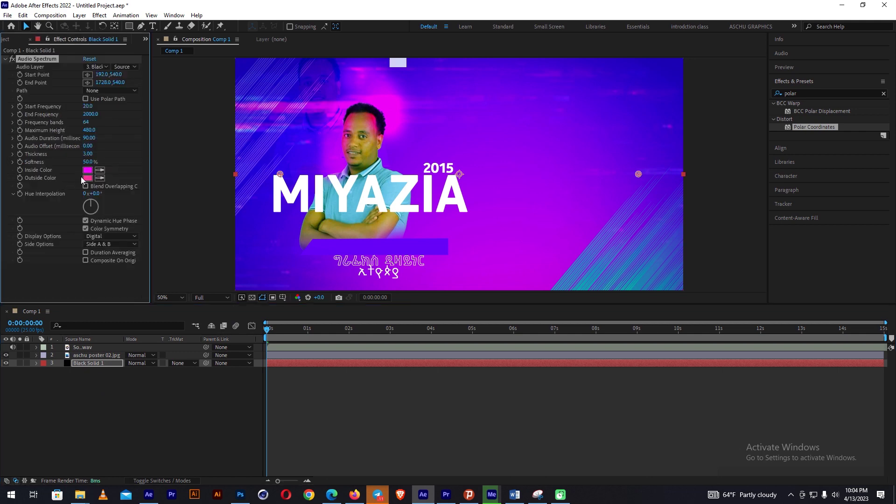
drag(84, 358, 82, 373)
click(89, 355)
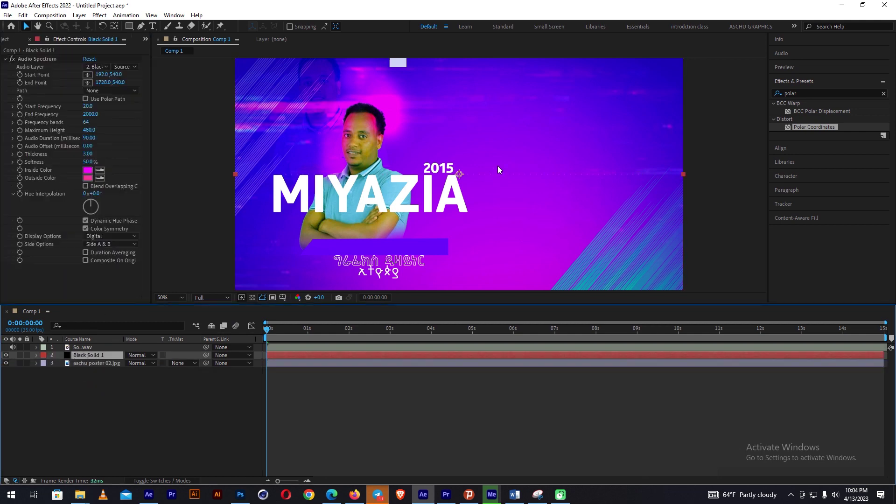
key(slash)
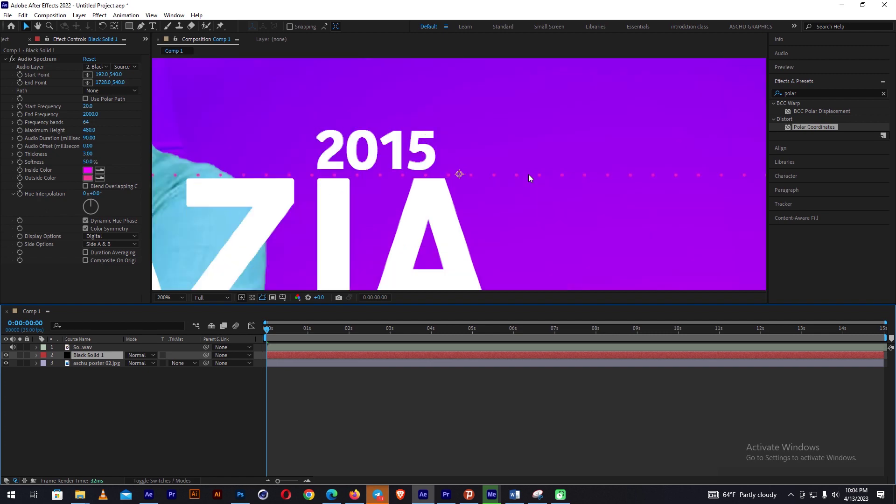
Set the spectrum's Inside Color to white and Outside Color to 42FF00, lowering it over the subtitle.
click(88, 170)
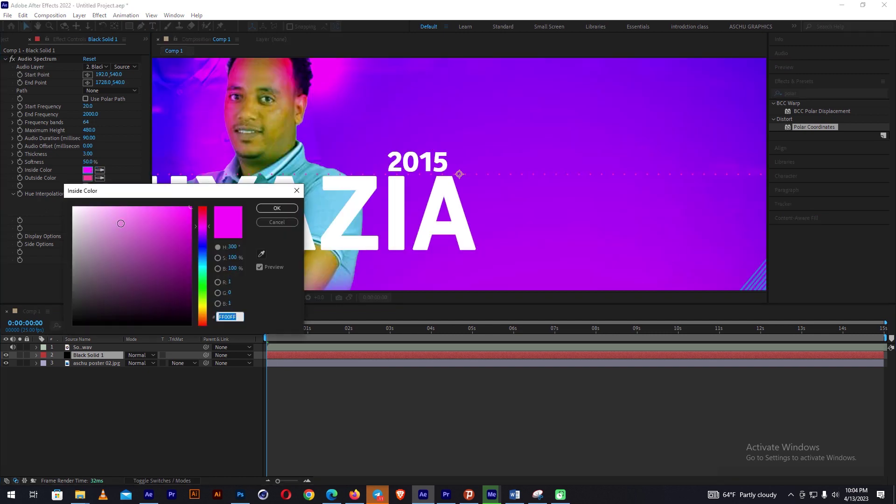
click(276, 208)
click(88, 178)
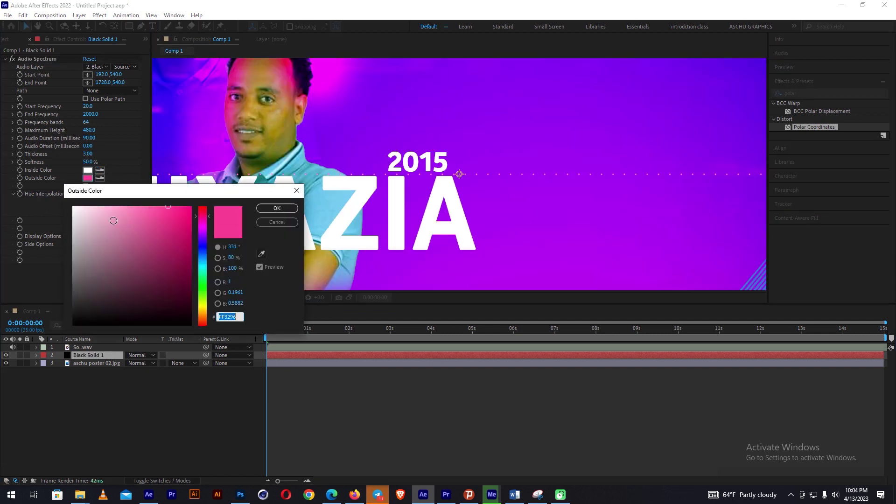
click(269, 208)
click(87, 178)
click(191, 207)
click(209, 293)
click(277, 208)
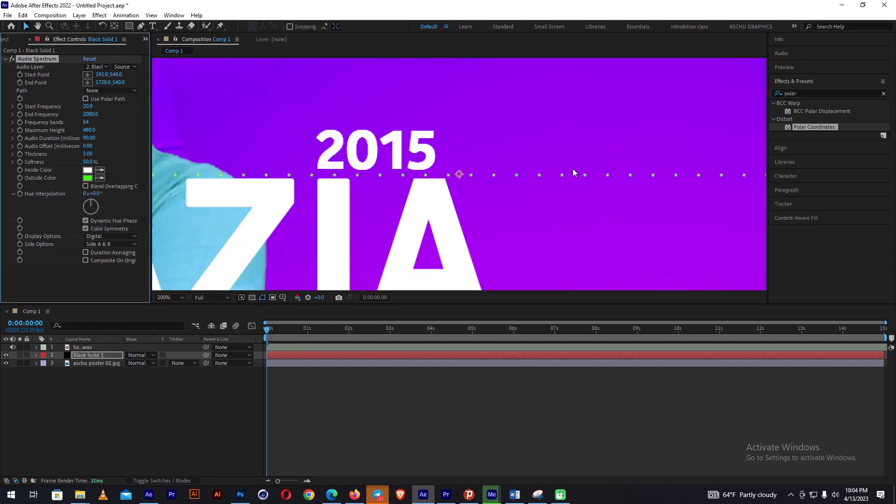
scroll(572, 169, down, 2)
drag(512, 178, 508, 252)
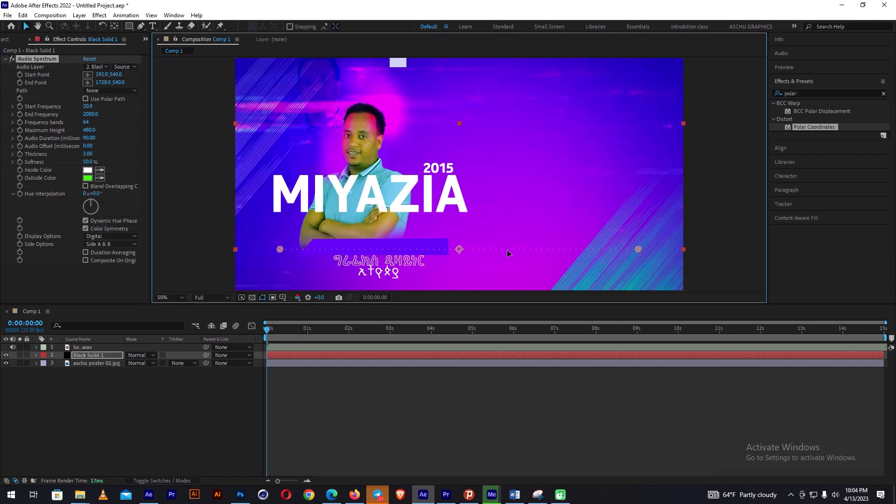
Set the spectrum's Audio Layer to So.wav and preview the result.
click(96, 67)
click(101, 88)
mouse_move(370, 329)
mouse_down()
mouse_move(514, 329)
mouse_move(378, 348)
mouse_up()
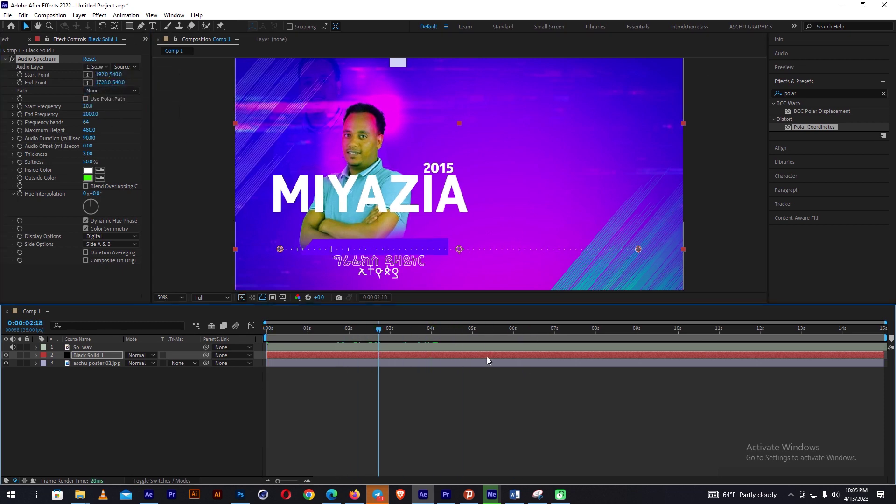
click(272, 346)
drag(294, 329, 267, 329)
key(space)
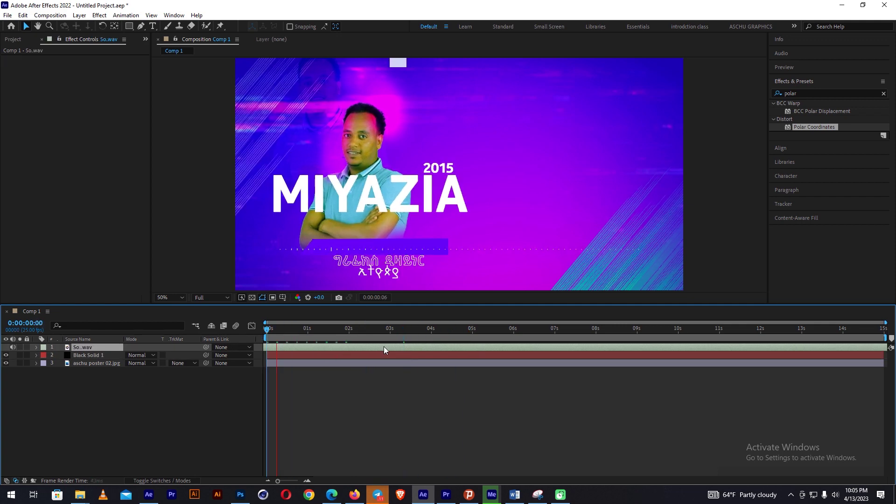
drag(394, 332, 420, 332)
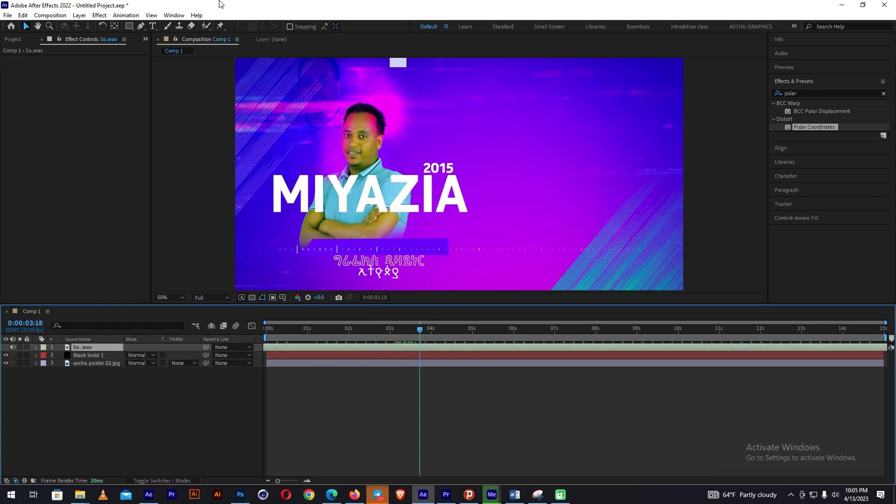
Raise the Start Frequency, set Maximum Height to 2100 and End Frequency to 800.
click(82, 355)
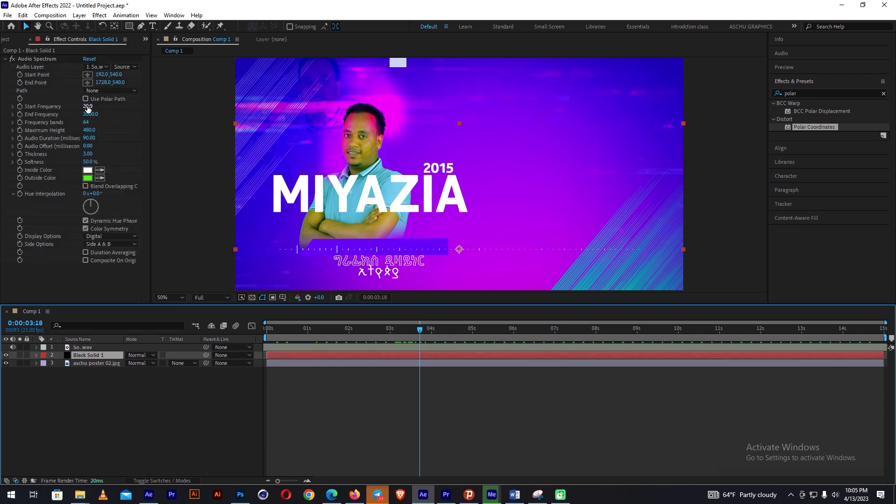
drag(88, 107, 102, 108)
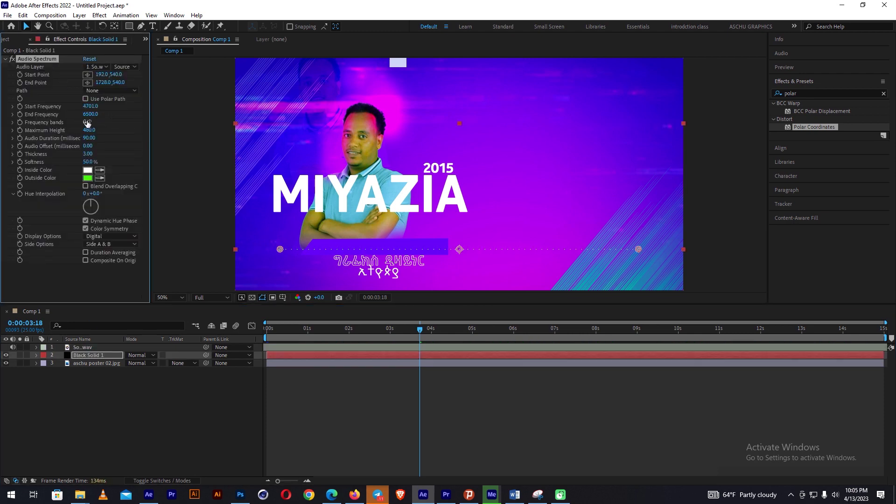
drag(91, 129, 131, 130)
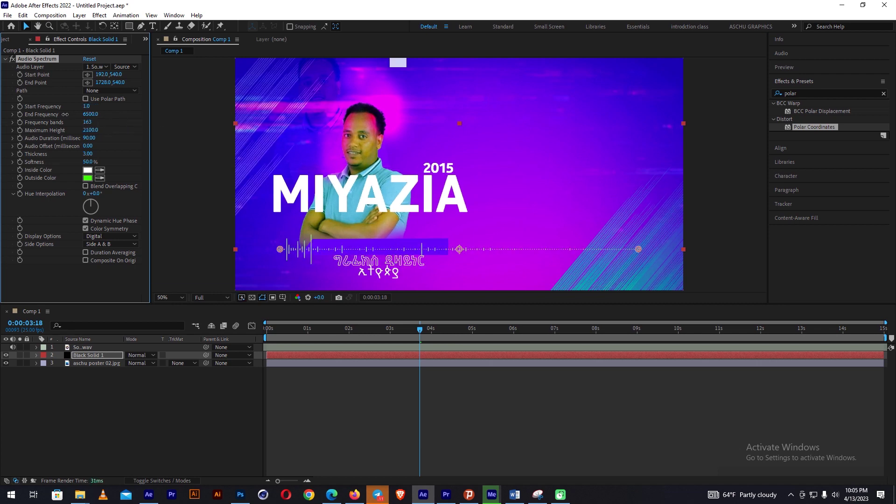
drag(90, 114, 74, 124)
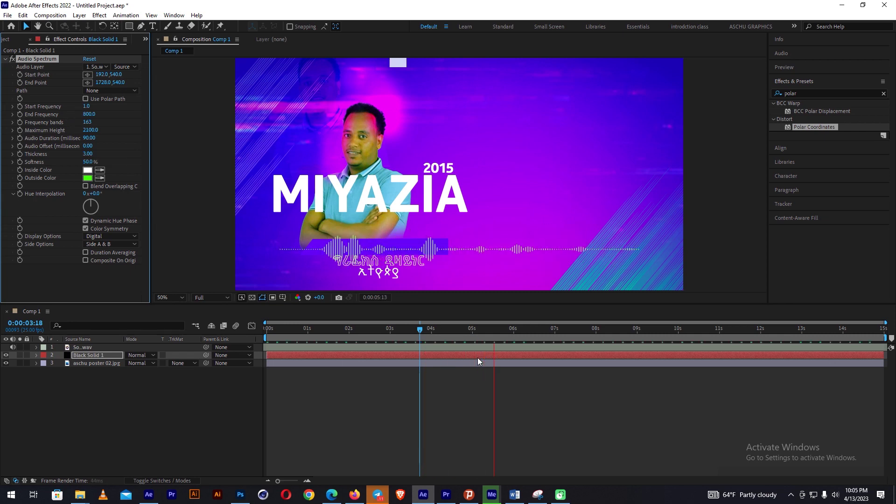
mouse_move(418, 329)
mouse_down()
mouse_move(459, 334)
mouse_move(446, 333)
mouse_up()
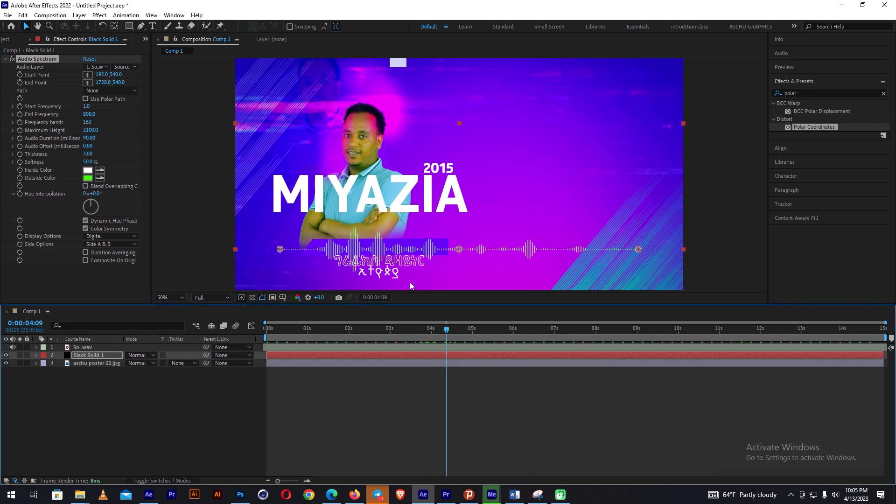
Set Hue Interpolation to 45°, Softness to 0% and Thickness to 6.90.
drag(98, 193, 112, 192)
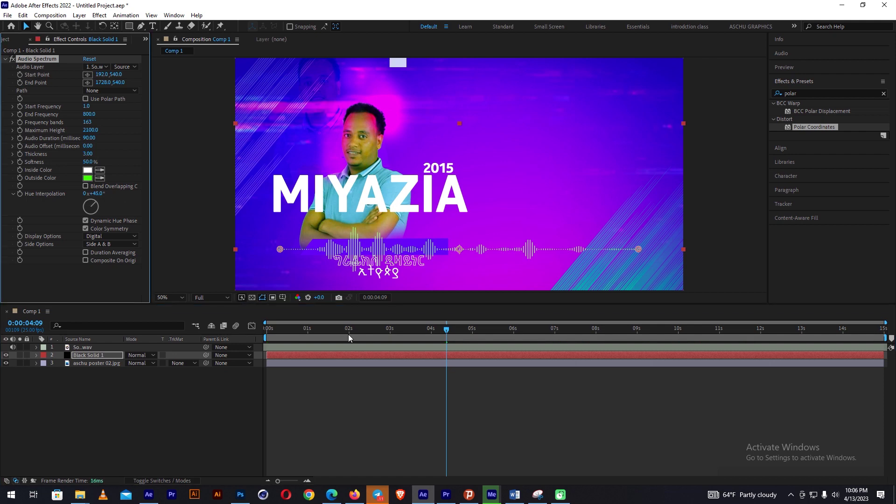
click(317, 329)
key(space)
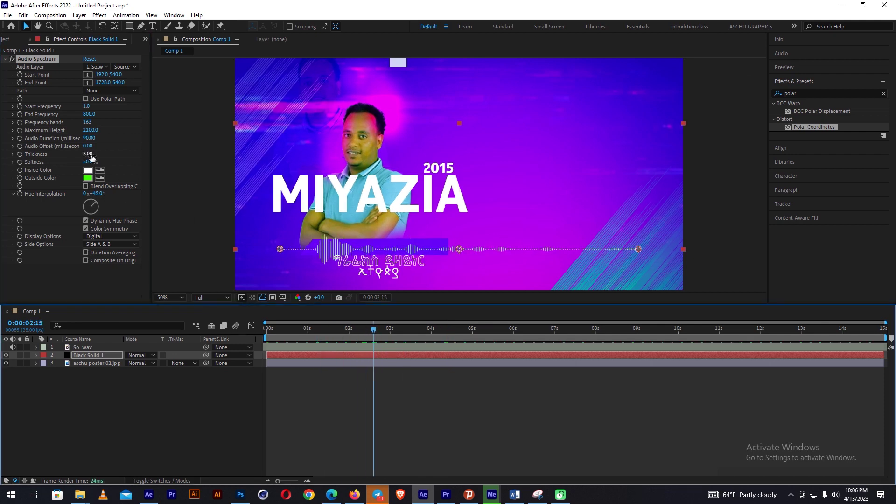
drag(82, 162, 146, 199)
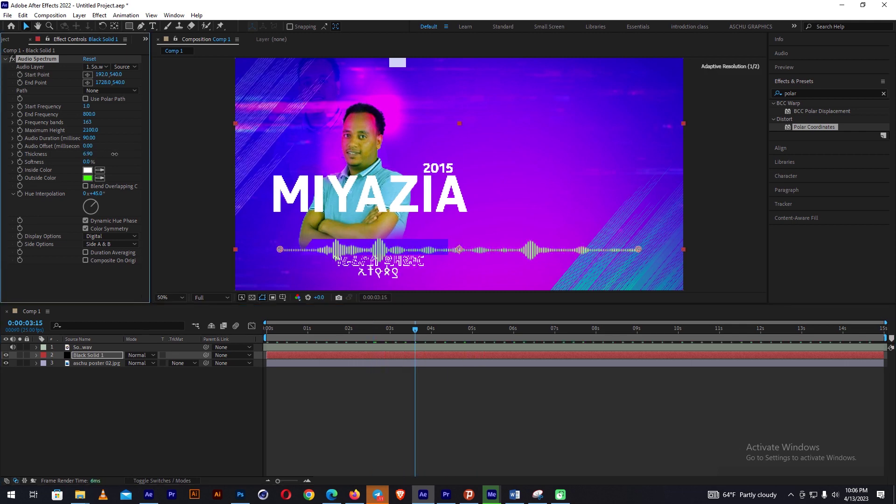
Try a bright green inside and a yellow-green outside colour on the waveform.
click(467, 373)
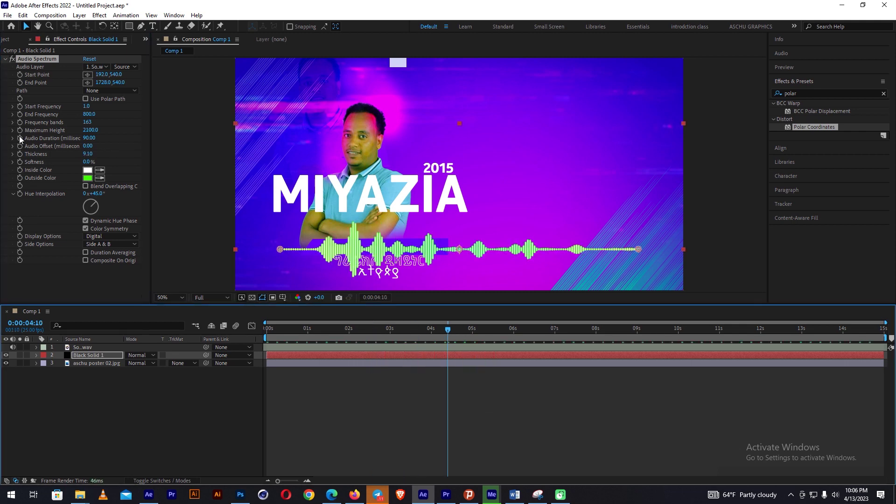
click(87, 170)
click(192, 280)
click(179, 194)
click(264, 192)
click(87, 178)
drag(204, 297, 205, 302)
click(277, 208)
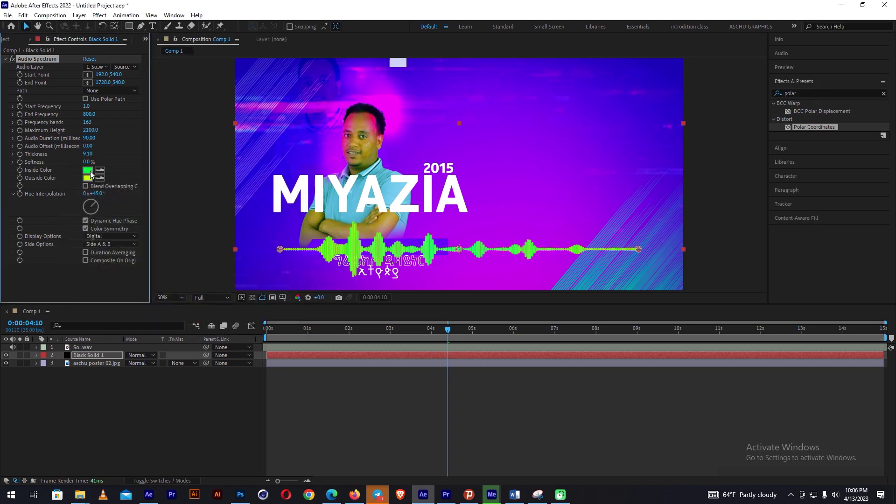
Set both the Inside and Outside Color of the waveform to white.
click(88, 170)
click(75, 207)
click(277, 208)
click(88, 178)
click(75, 208)
click(276, 208)
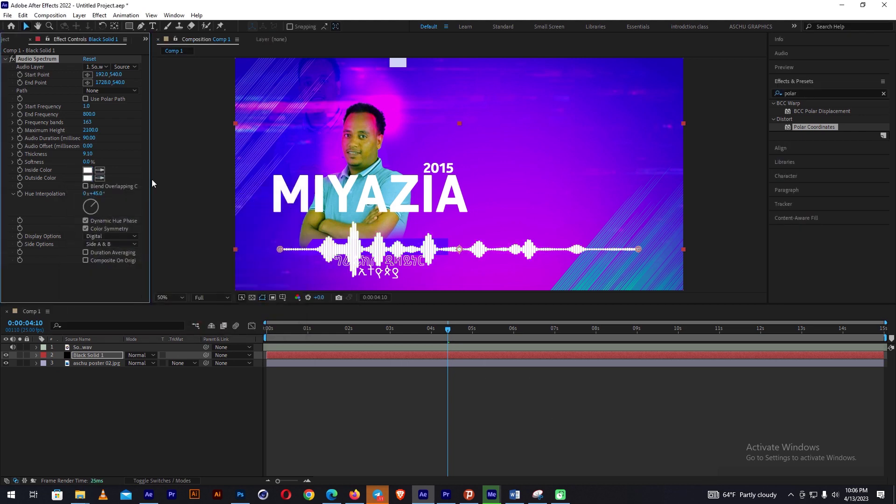
Thin the bars to Thickness 2.80 and set Audio Duration to 20.
mouse_move(92, 163)
mouse_down()
mouse_move(109, 163)
mouse_move(67, 161)
mouse_up()
key(space)
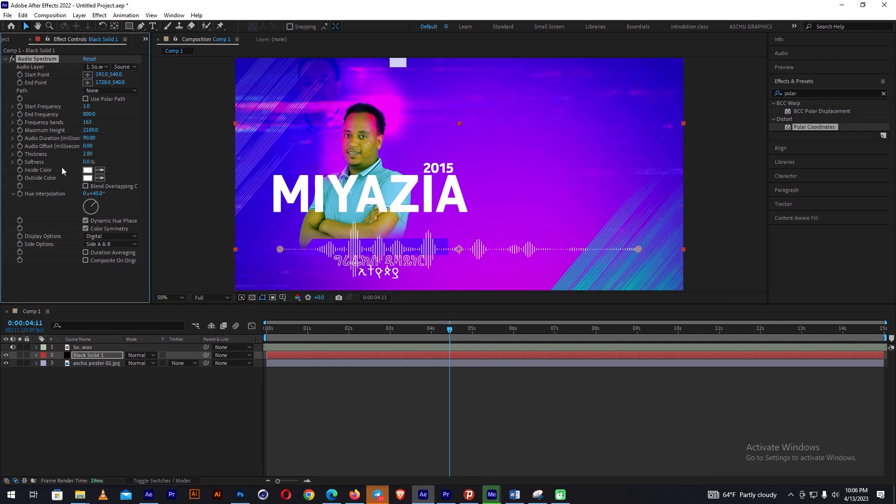
click(484, 336)
drag(88, 139, 86, 142)
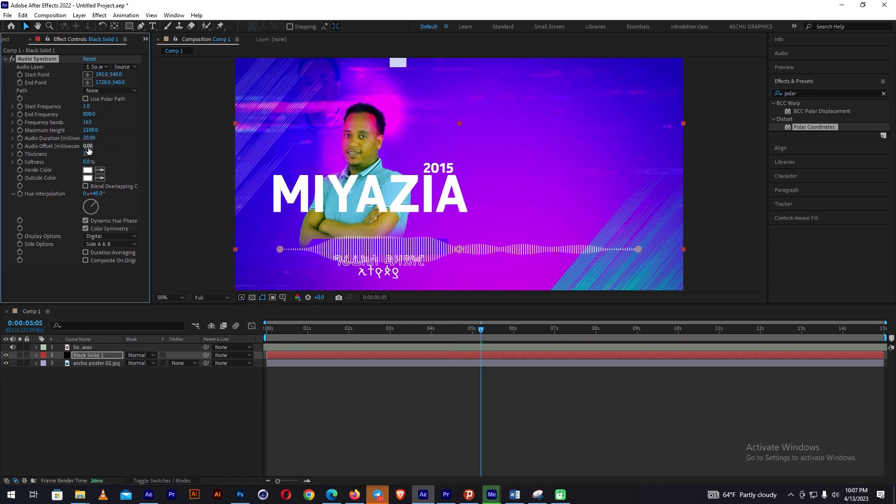
click(500, 335)
click(110, 245)
click(114, 256)
key(space)
click(110, 236)
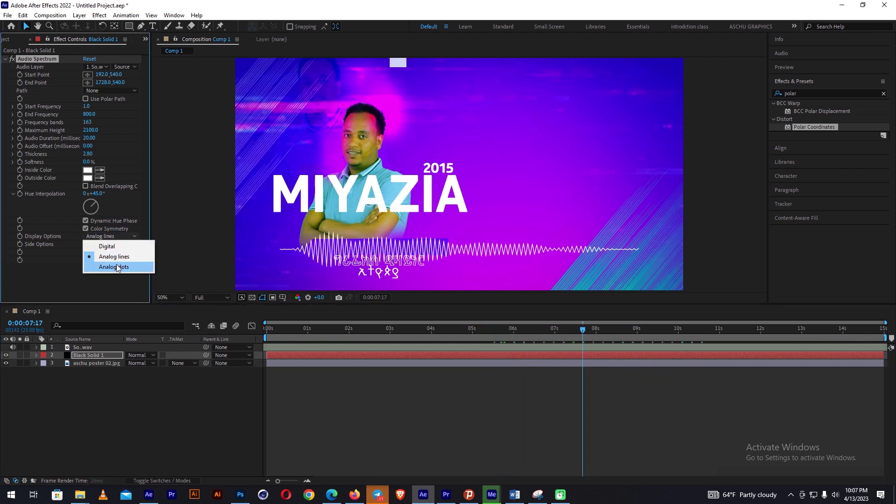
click(114, 267)
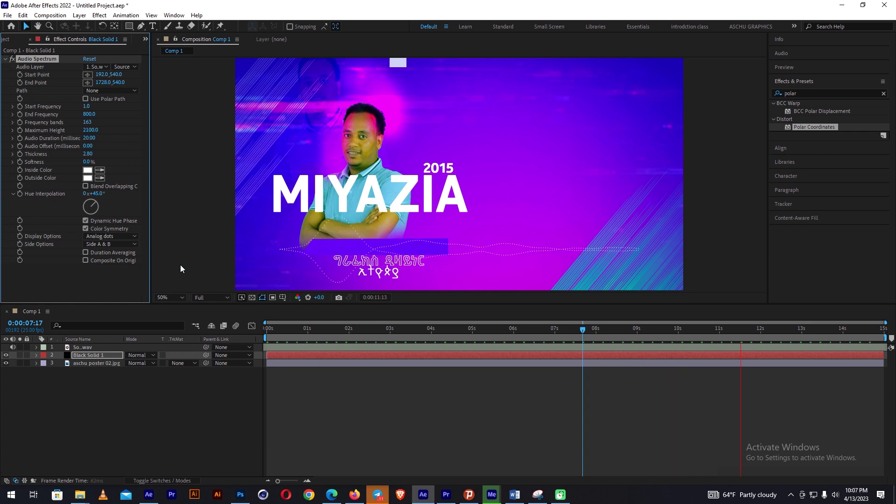
click(591, 347)
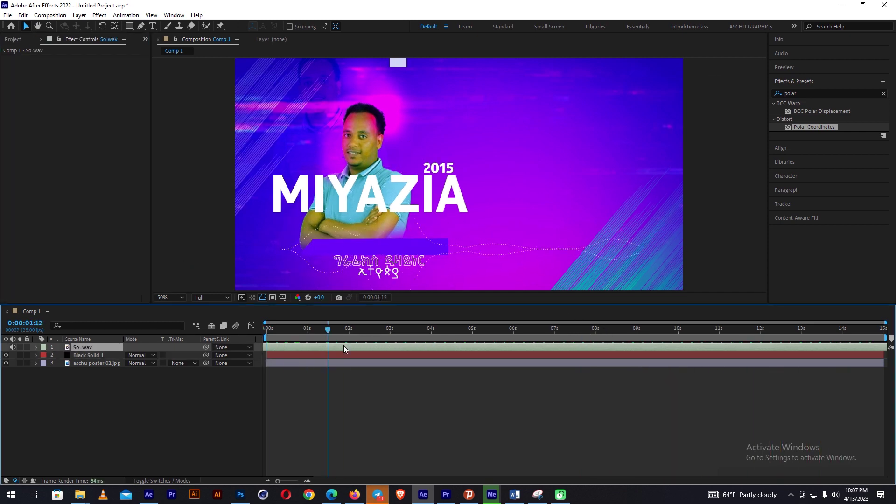
drag(385, 329, 428, 329)
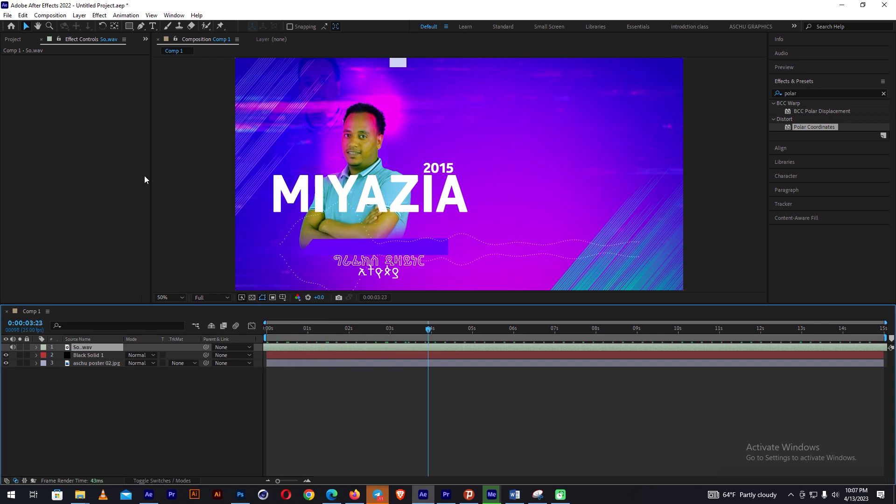
click(87, 355)
click(122, 244)
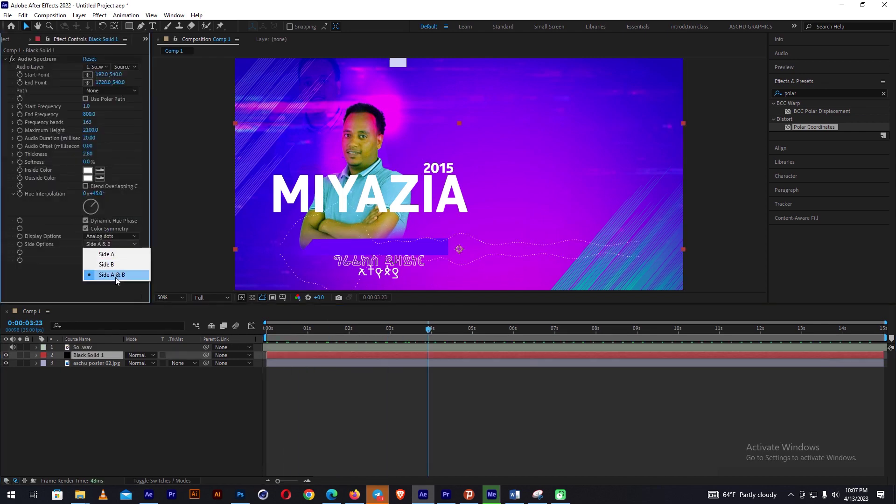
click(115, 264)
click(122, 244)
click(111, 274)
click(123, 236)
click(107, 244)
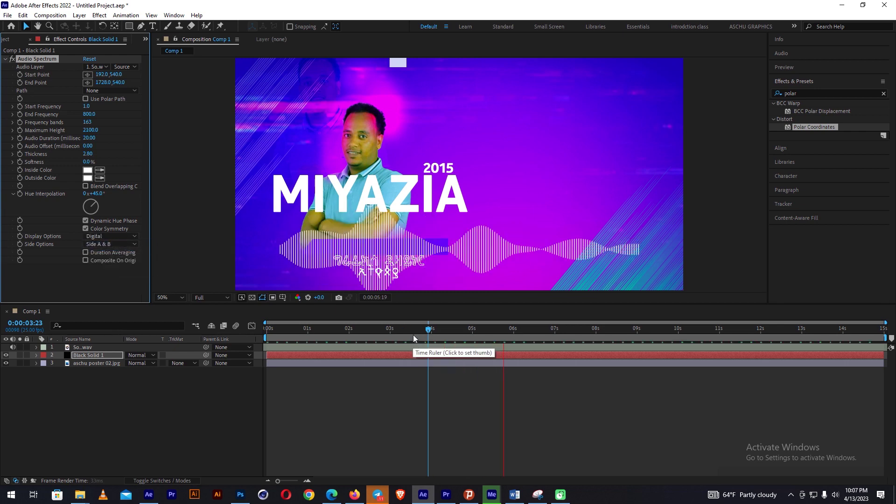
click(458, 336)
Set the frequency range to 4–1501 and lower Maximum Height to 550.
drag(86, 106, 90, 111)
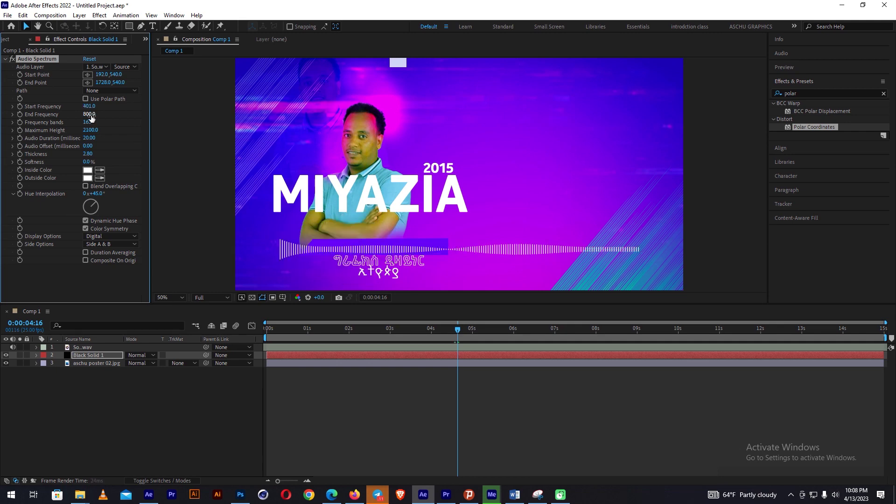
drag(87, 106, 96, 116)
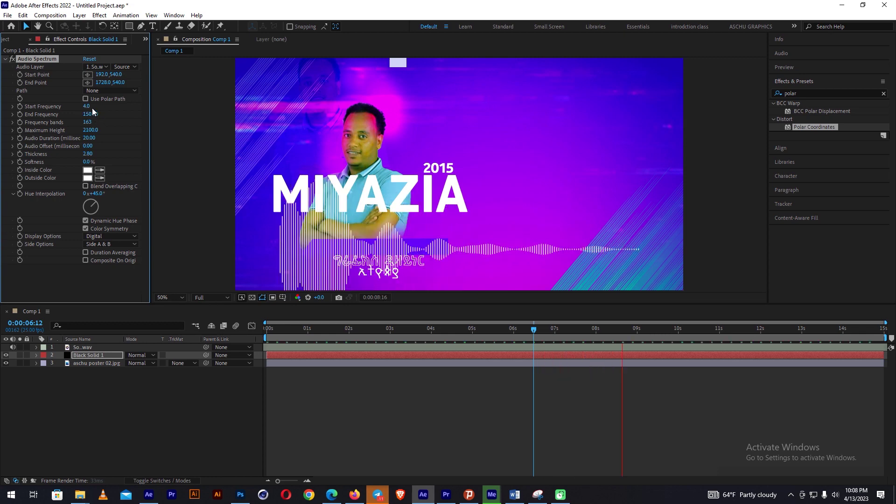
key(space)
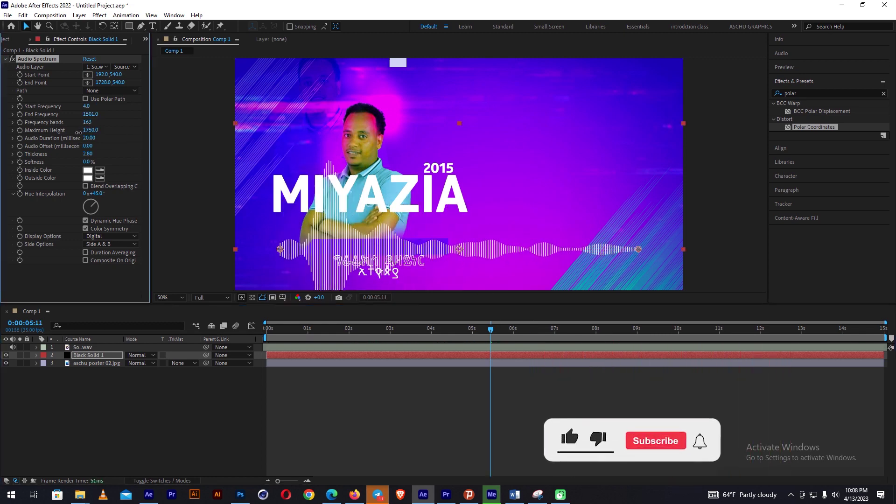
drag(78, 133, 371, 317)
key(space)
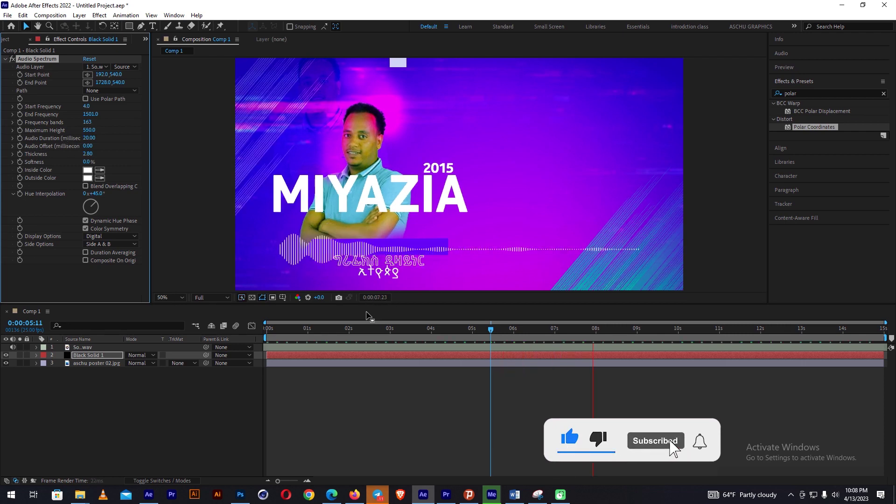
key(space)
Duplicate Black Solid 1 and move the copy higher up the poster.
click(91, 353)
key(ctrl+d)
drag(450, 268, 467, 161)
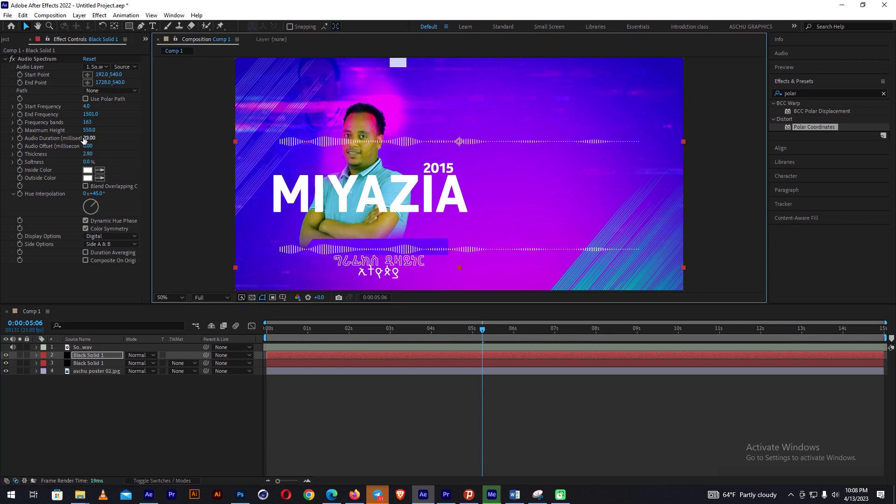
Apply Polar Coordinates at 100% interpolation, Rect to Polar, and adjust the start and end points.
double_click(789, 93)
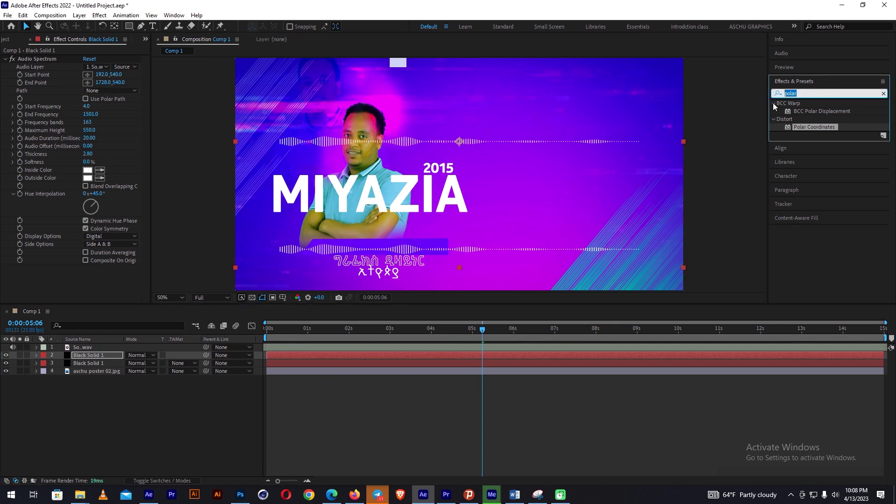
drag(814, 127, 89, 355)
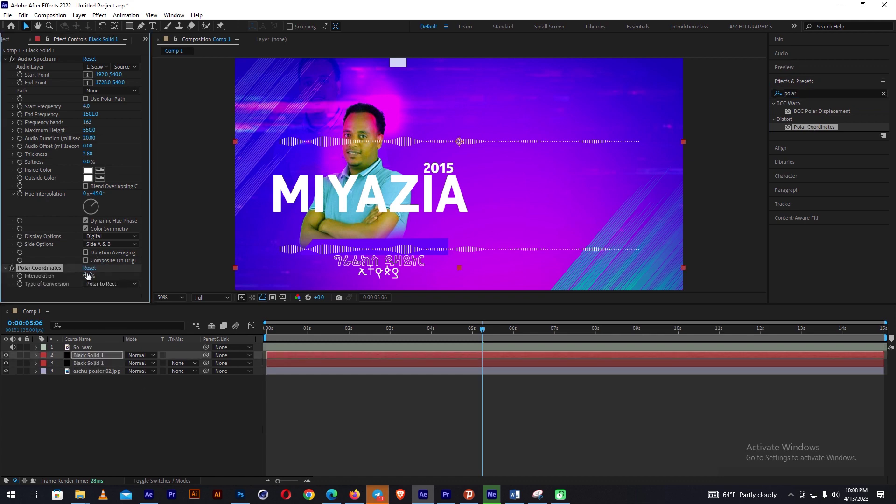
drag(88, 275, 210, 264)
click(110, 284)
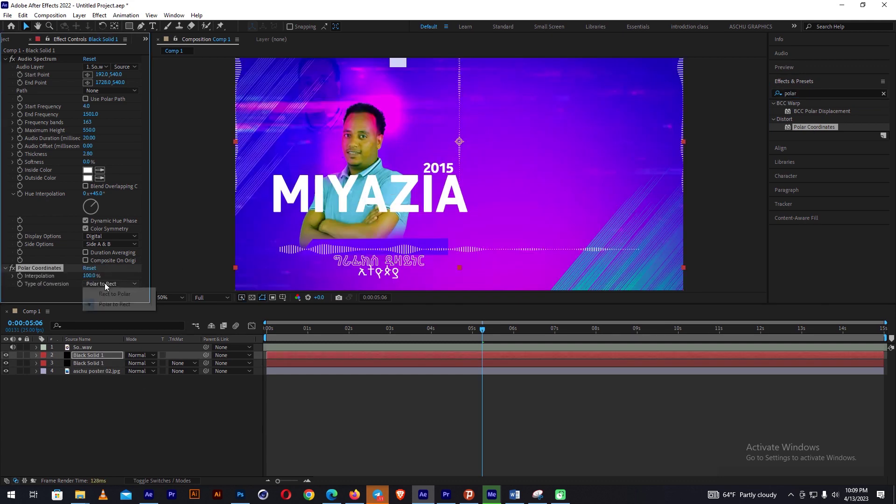
click(122, 293)
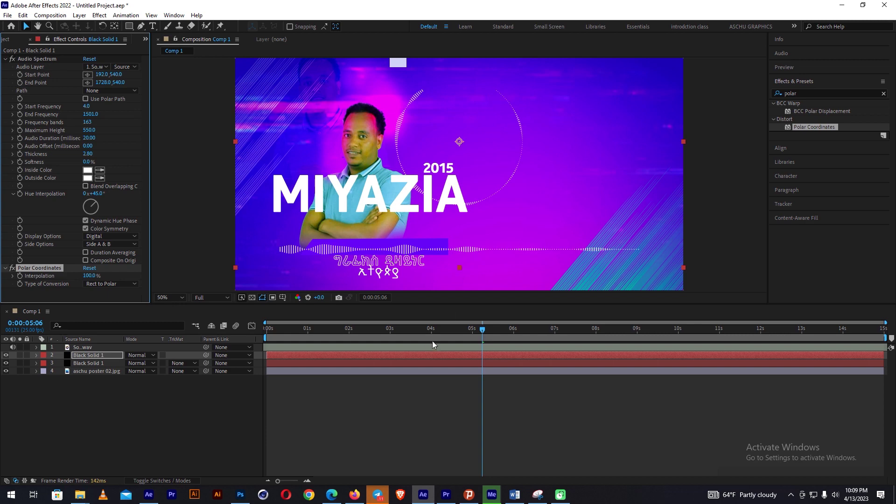
mouse_move(101, 74)
mouse_down()
mouse_move(4, 67)
mouse_move(36, 74)
mouse_up()
mouse_move(117, 82)
mouse_down()
mouse_move(98, 84)
mouse_move(106, 88)
mouse_up()
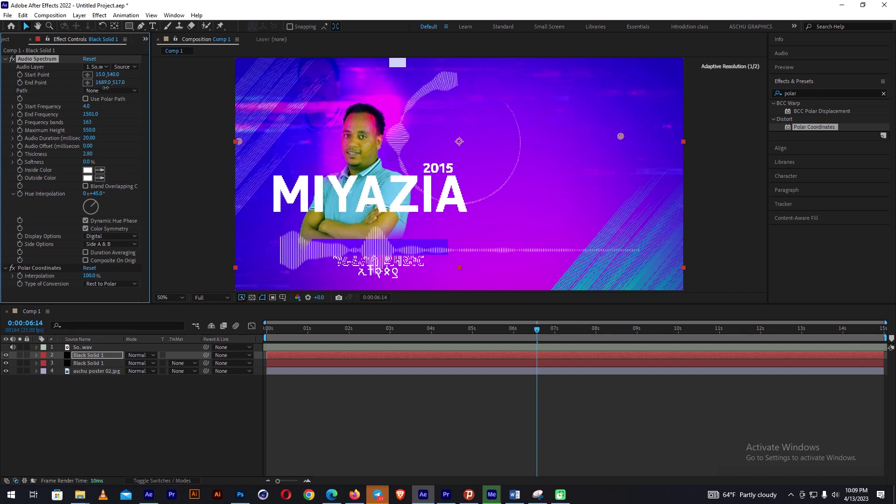
Reposition the spectrum's end point and move the ring to the poster's right side.
click(87, 82)
click(653, 119)
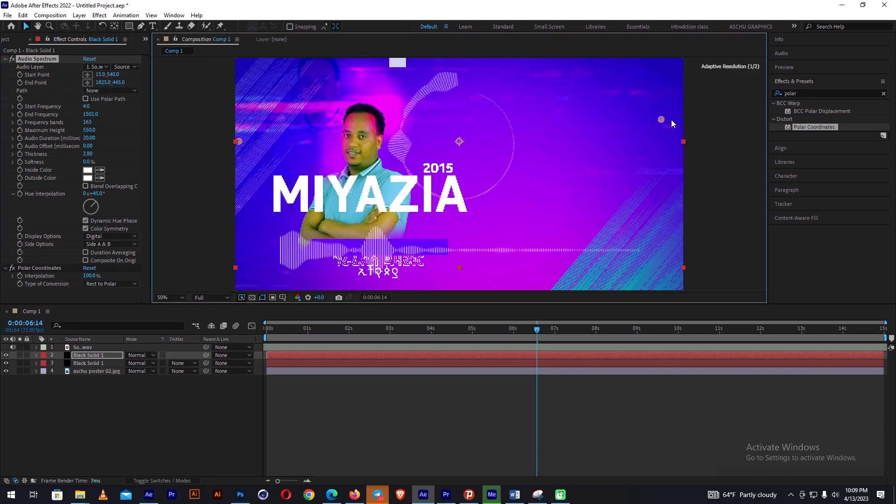
drag(653, 119, 700, 137)
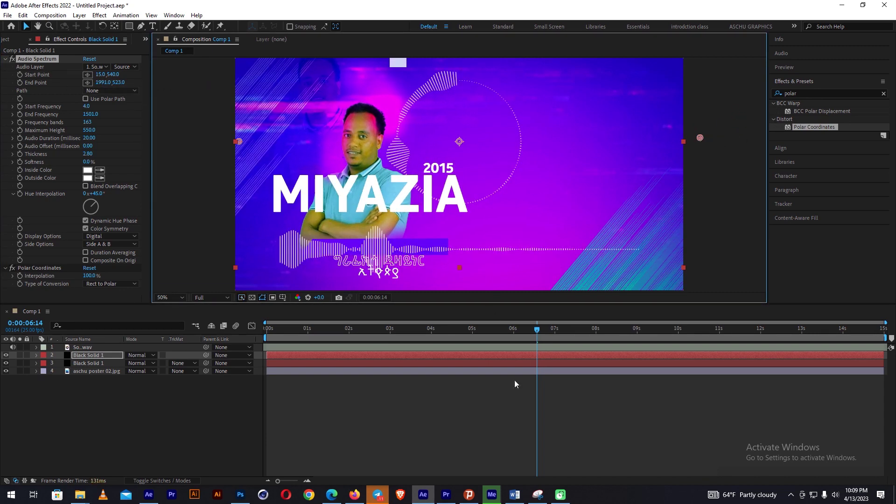
click(545, 328)
drag(446, 87, 548, 102)
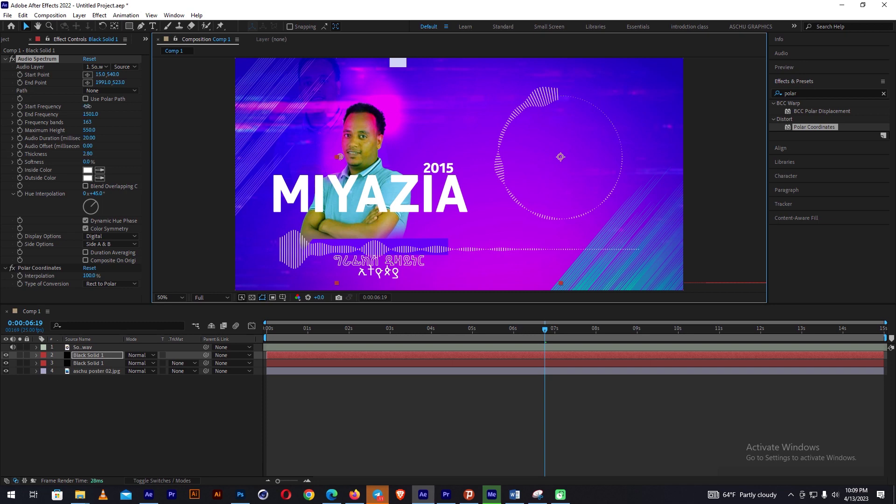
Retune the ring to 190 bands, height 1700, duration 650, offset -340 and hue 1x+176°.
mouse_move(86, 106)
mouse_down()
mouse_move(86, 123)
mouse_move(137, 174)
mouse_up()
mouse_move(89, 130)
mouse_down()
mouse_move(70, 137)
mouse_move(108, 124)
mouse_move(99, 130)
mouse_up()
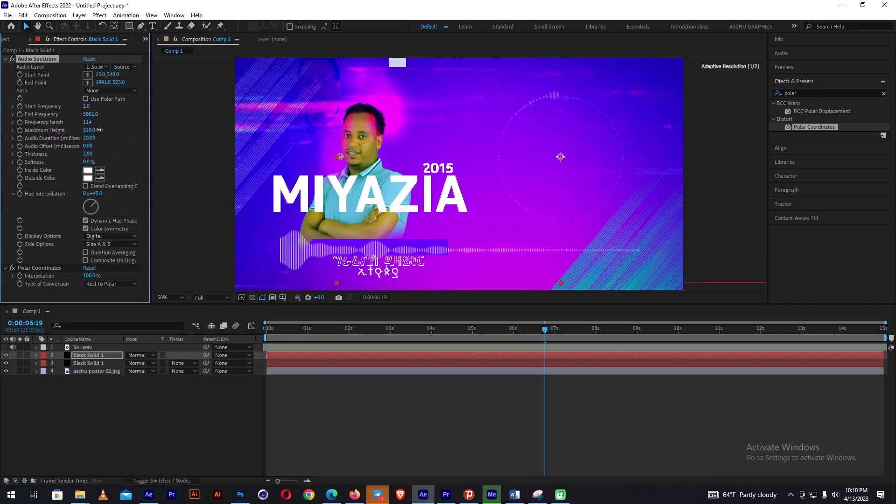
drag(99, 143, 87, 145)
key(space)
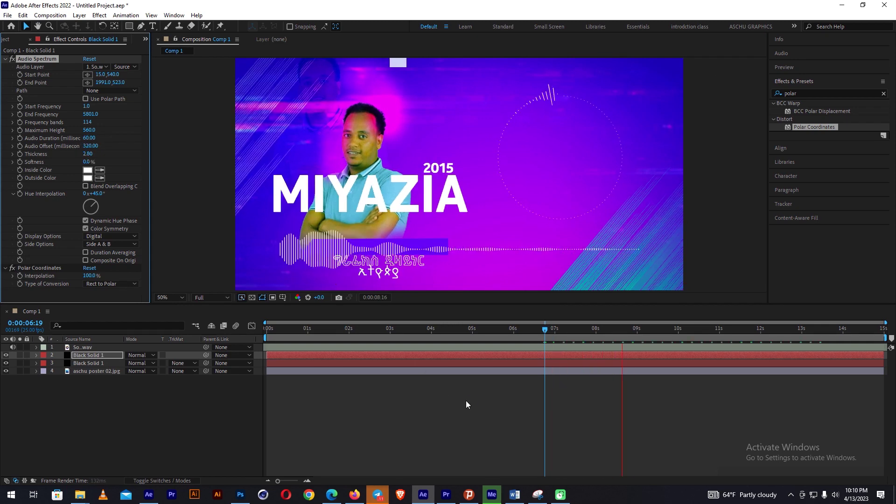
drag(86, 193, 90, 193)
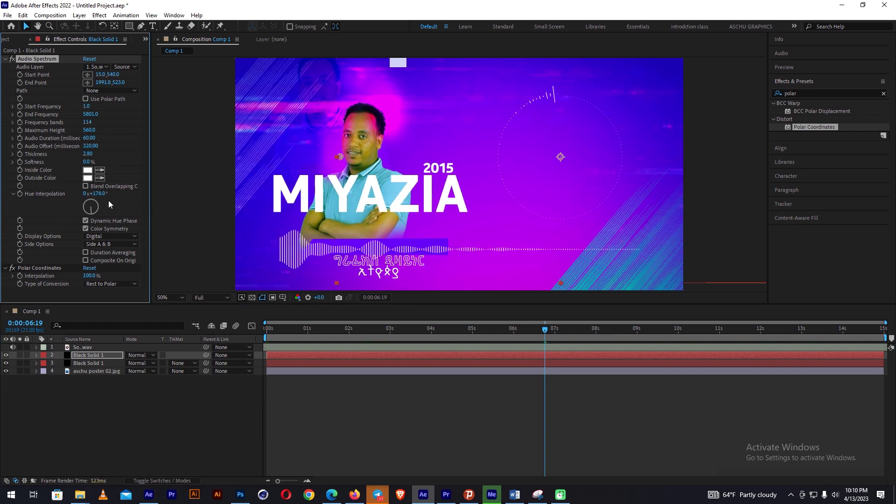
drag(86, 199, 89, 199)
click(518, 331)
Give the ring a green inside and dark green outside colour, then retune End Frequency.
click(87, 170)
click(202, 287)
click(189, 209)
click(276, 208)
click(87, 178)
click(189, 265)
drag(202, 245, 203, 289)
drag(495, 325, 410, 348)
key(space)
mouse_move(93, 112)
mouse_down()
mouse_move(85, 110)
mouse_move(137, 126)
mouse_move(118, 145)
mouse_move(56, 154)
mouse_up()
Spread the ring's start and end points and rework its frequencies, height and 180 bands.
click(485, 329)
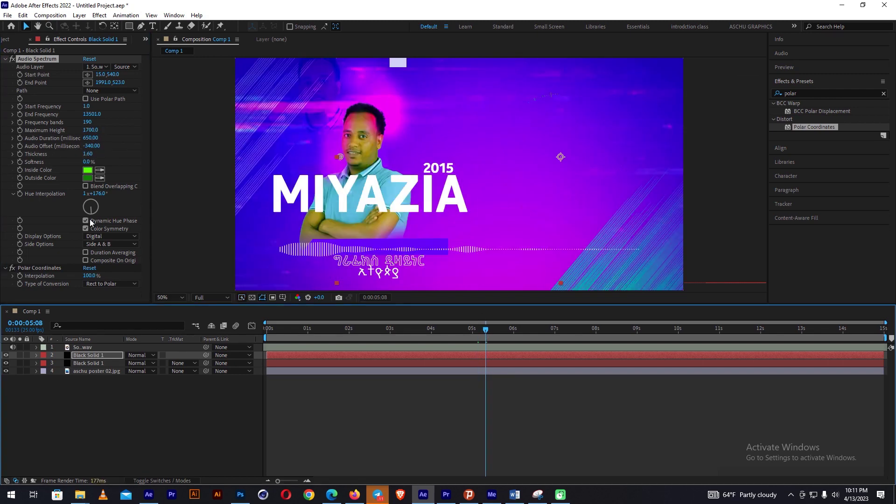
mouse_move(86, 107)
mouse_down()
mouse_move(99, 106)
mouse_move(98, 117)
mouse_move(48, 139)
mouse_move(84, 124)
mouse_up()
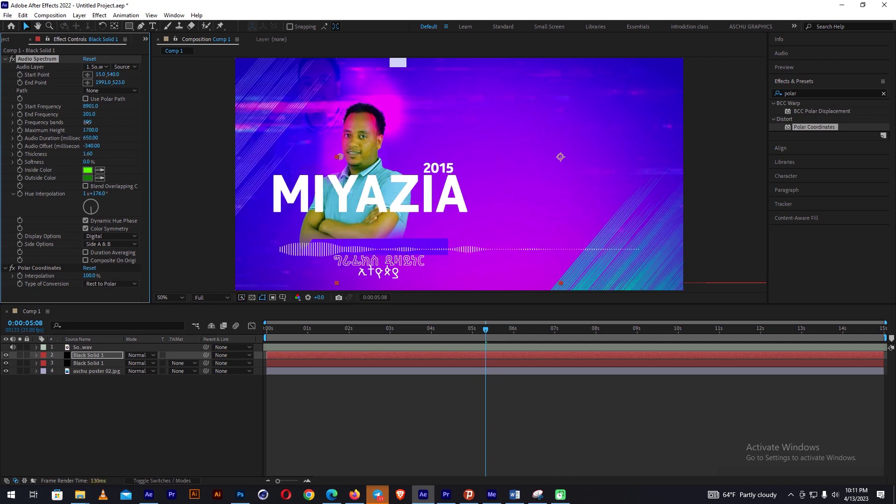
mouse_move(90, 130)
mouse_down()
mouse_move(70, 131)
mouse_move(75, 146)
mouse_move(112, 139)
mouse_move(117, 146)
mouse_move(97, 155)
mouse_up()
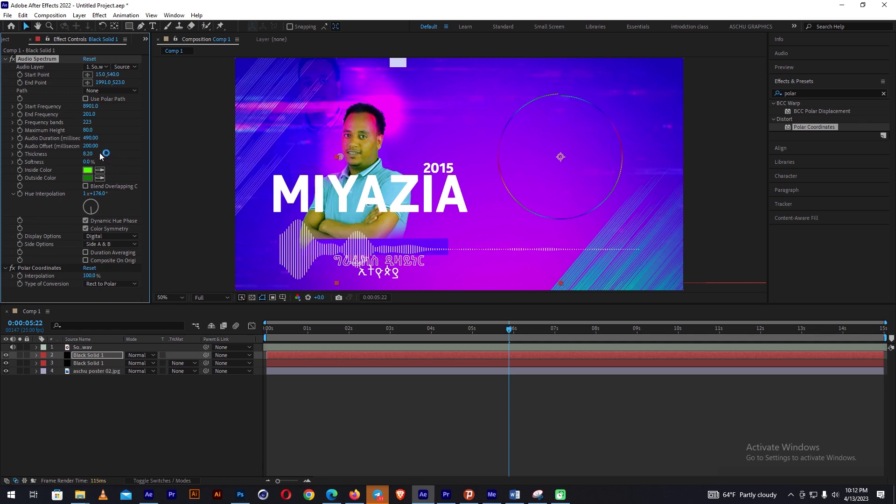
mouse_move(104, 82)
mouse_down()
mouse_move(117, 83)
mouse_move(88, 75)
mouse_move(112, 82)
mouse_up()
mouse_move(88, 114)
mouse_down()
mouse_move(79, 116)
mouse_move(99, 157)
mouse_up()
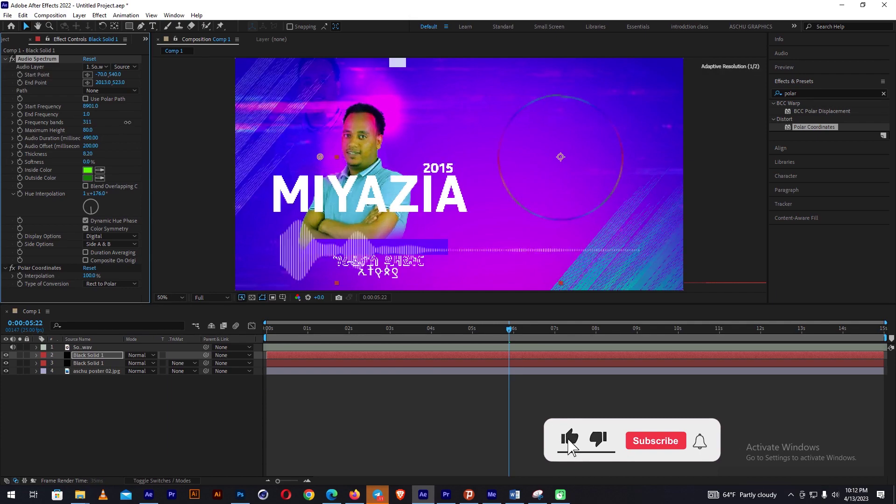
mouse_move(86, 130)
mouse_down()
mouse_move(91, 140)
mouse_move(122, 139)
mouse_move(168, 173)
mouse_up()
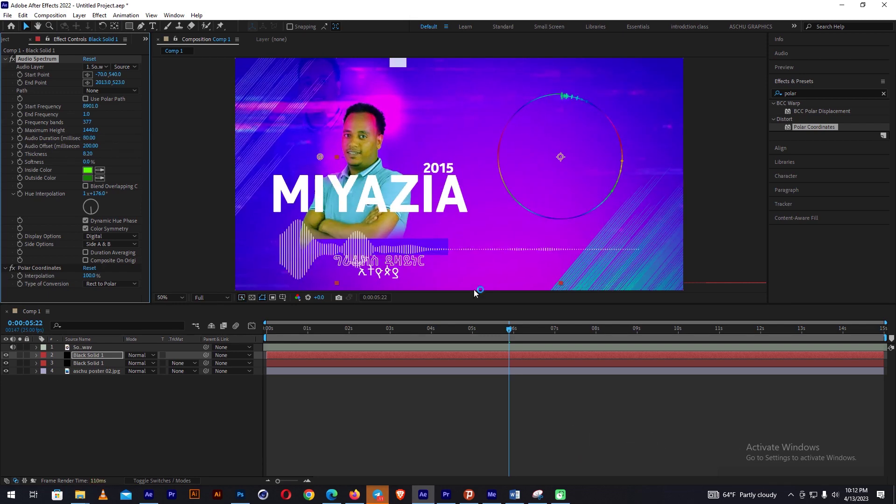
mouse_move(90, 130)
mouse_down()
mouse_move(93, 137)
mouse_move(61, 128)
mouse_move(85, 115)
mouse_up()
Set the End Frequency, push Maximum Height to 6540 and shorten Audio Duration to 10.
click(85, 115)
drag(89, 132, 121, 130)
drag(187, 130, 224, 131)
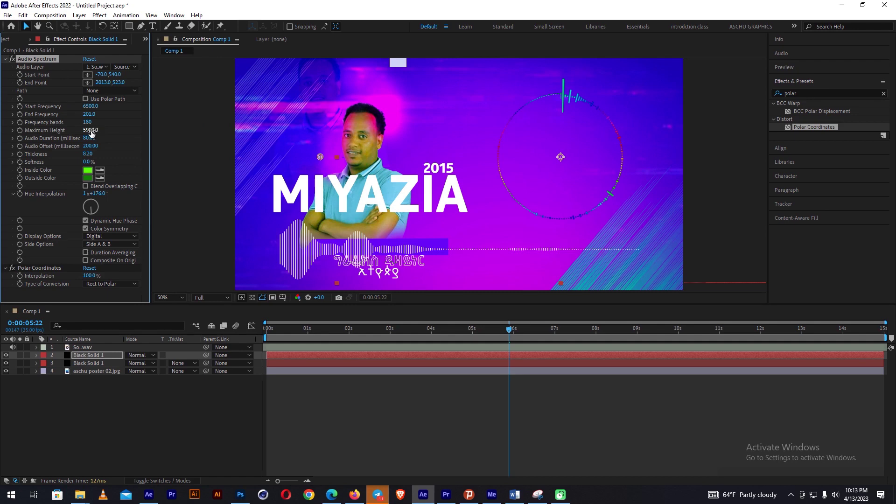
click(537, 329)
click(563, 329)
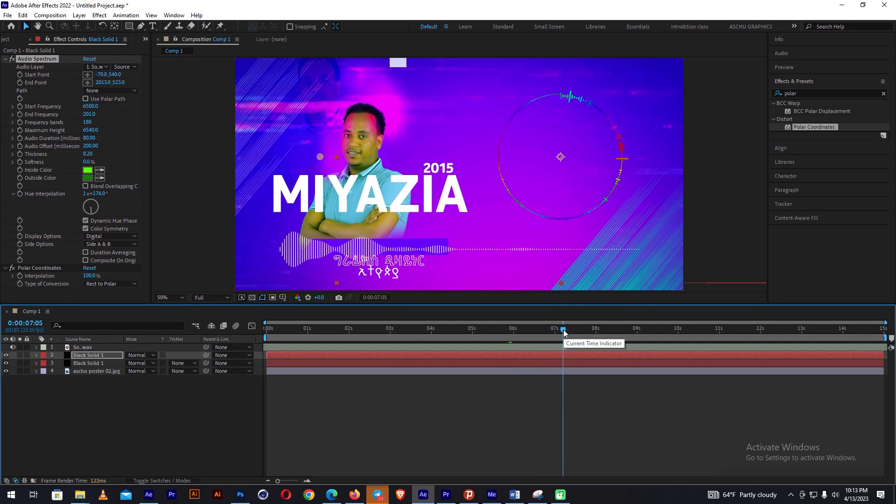
drag(90, 139, 89, 146)
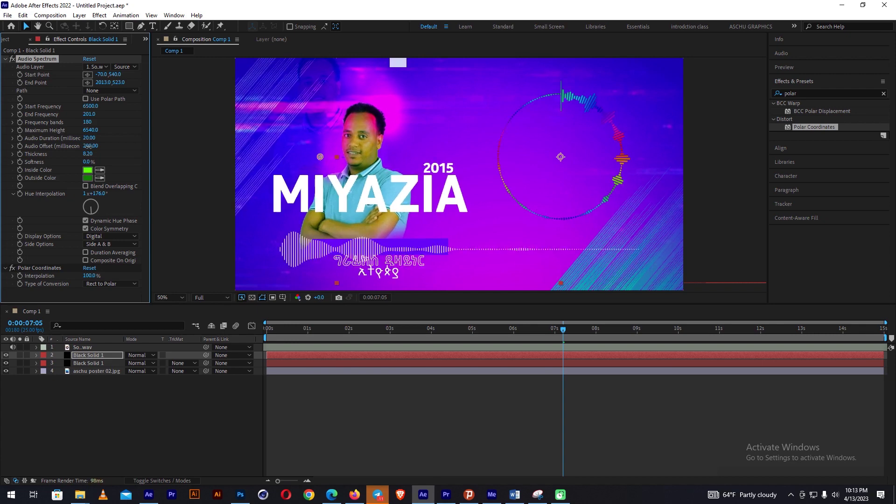
click(376, 330)
key(space)
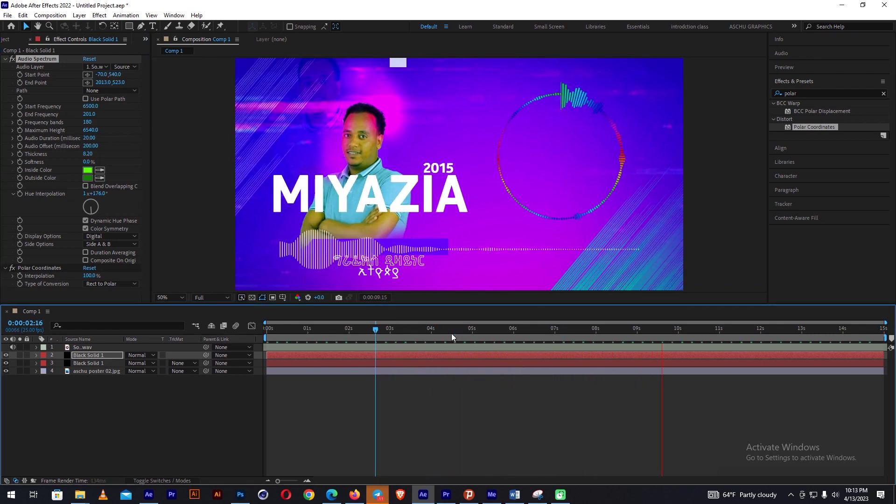
click(534, 340)
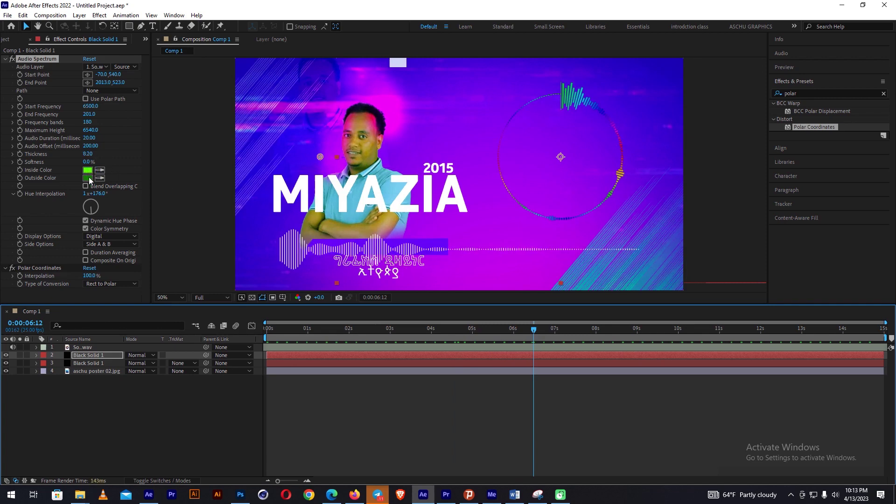
Set Side Options to Side B only and preview the ring animation.
click(103, 244)
click(124, 265)
key(space)
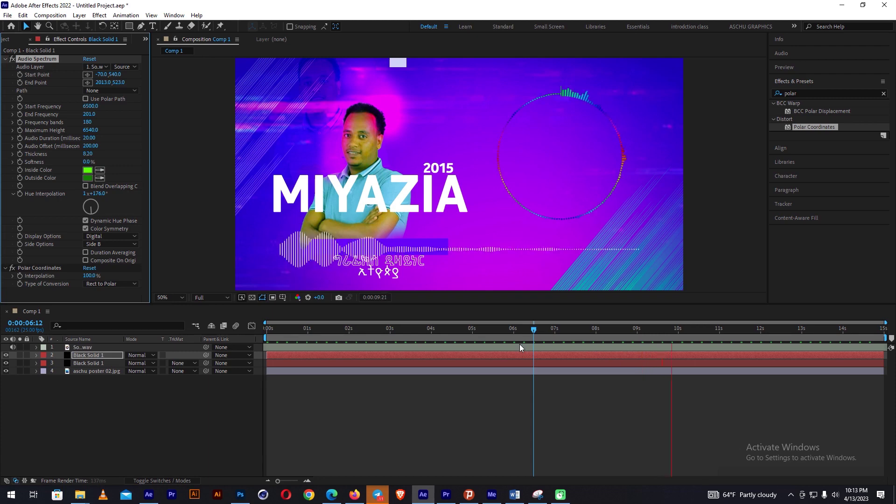
key(space)
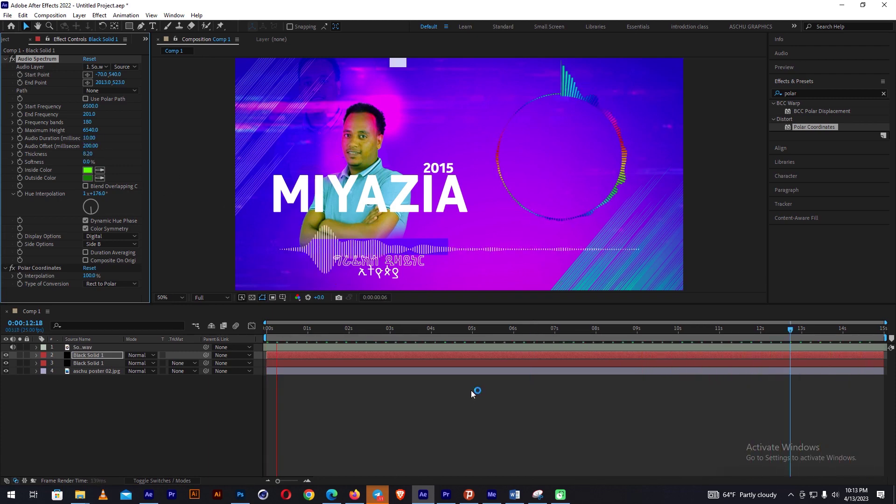
key(space)
drag(382, 328, 410, 328)
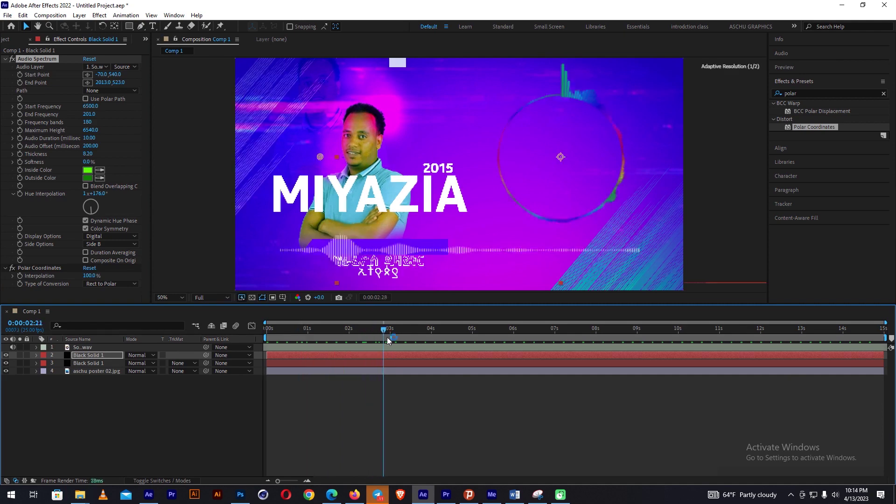
Find Venetian Blinds via a 'blind' search and apply it to the spectrum solid.
double_click(793, 93)
text(blind)
mouse_move(820, 134)
mouse_down()
mouse_move(297, 355)
mouse_move(105, 218)
mouse_up()
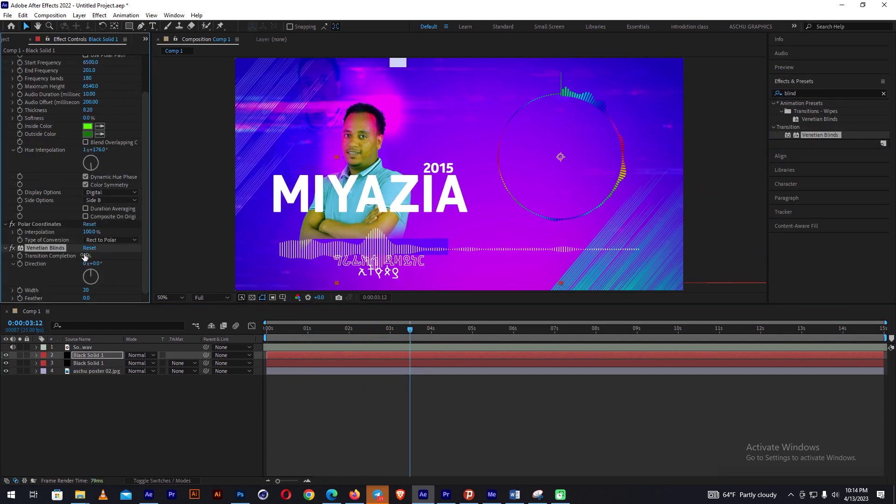
Set Venetian Blinds to 30% Transition Completion, width 10, 90° direction, and preview.
drag(85, 256, 140, 255)
drag(439, 331, 467, 330)
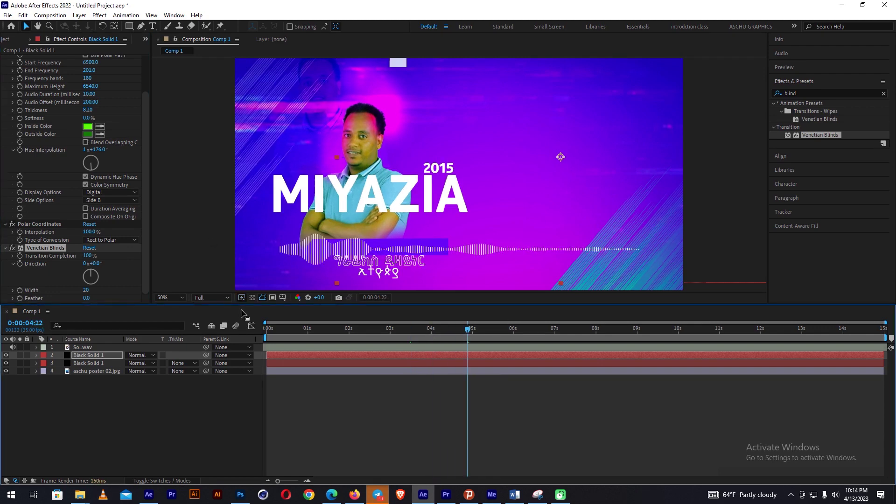
click(89, 256)
text(30)
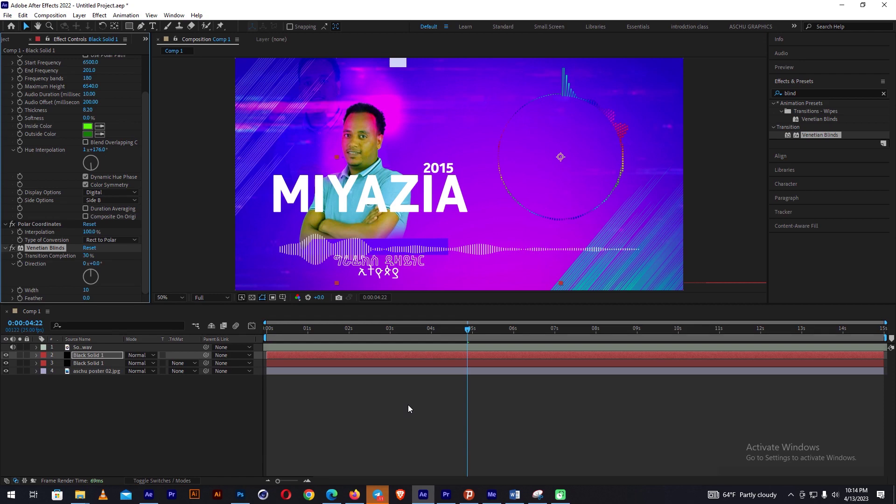
click(316, 354)
key(space)
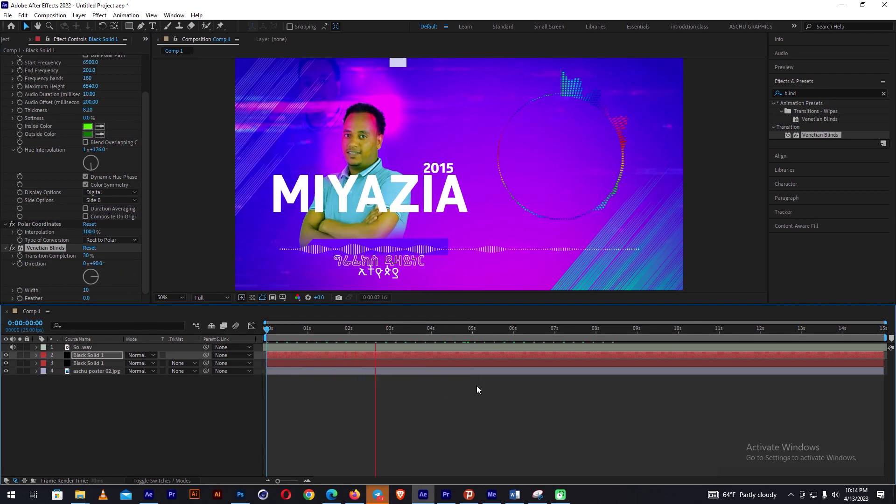
key(space)
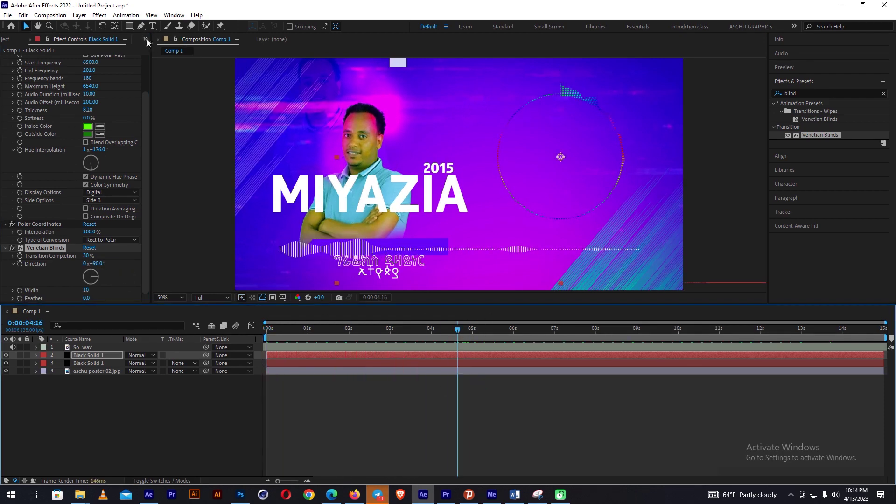
Import cd.png into the project and add it to the composition as a layer.
click(145, 39)
click(154, 46)
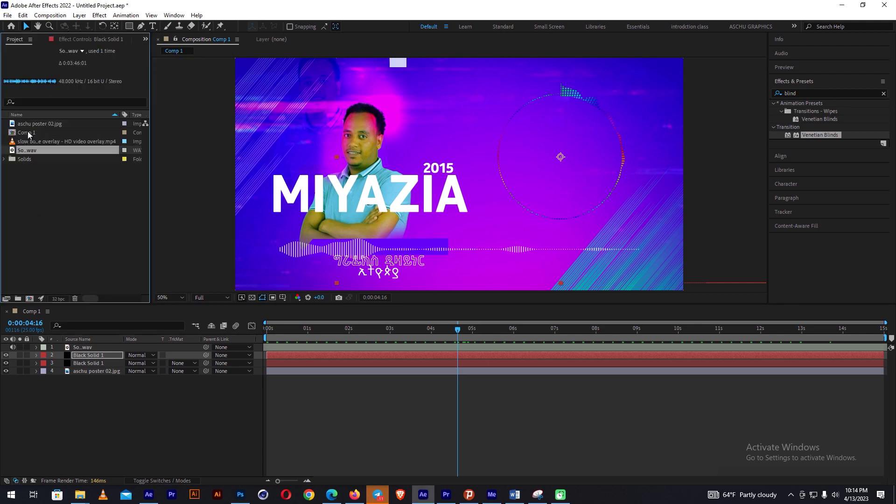
double_click(44, 189)
click(149, 105)
click(573, 313)
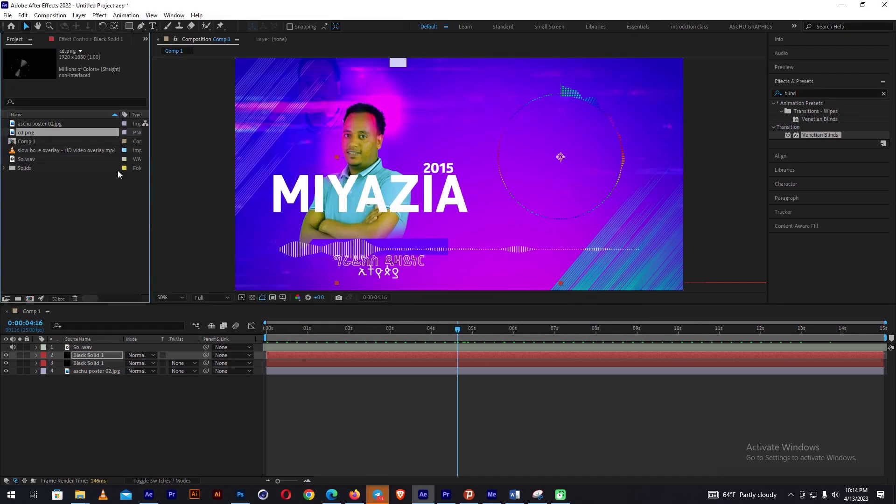
mouse_move(126, 360)
mouse_down()
mouse_move(123, 350)
mouse_move(123, 358)
mouse_move(154, 356)
mouse_up()
Scale the vinyl disc layer to 88% and hide the poster background layer.
key(s)
mouse_move(84, 348)
mouse_down()
mouse_move(98, 383)
mouse_move(124, 378)
mouse_up()
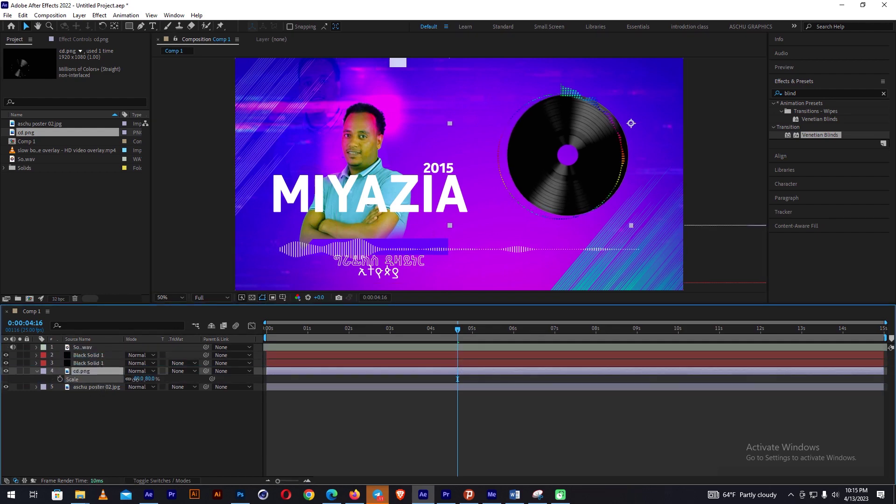
click(37, 371)
click(96, 379)
click(6, 379)
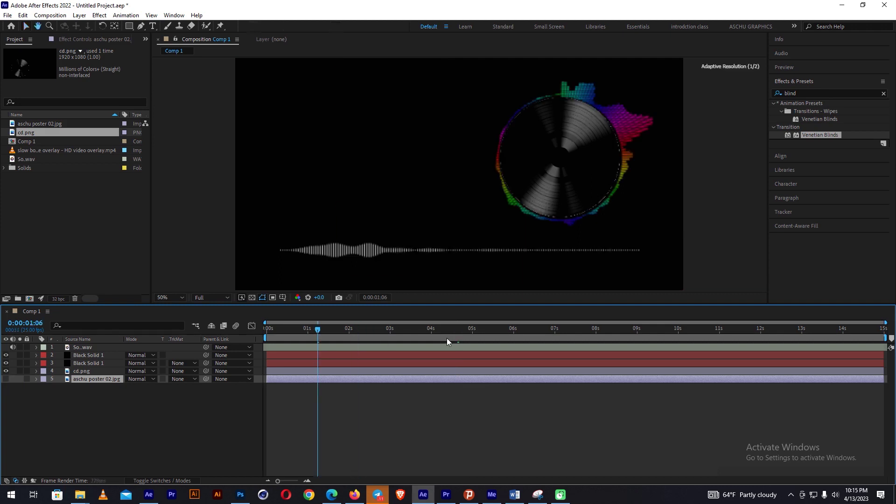
Preview the disc and spectrum, then show the poster layer again at 56% opacity.
key(space)
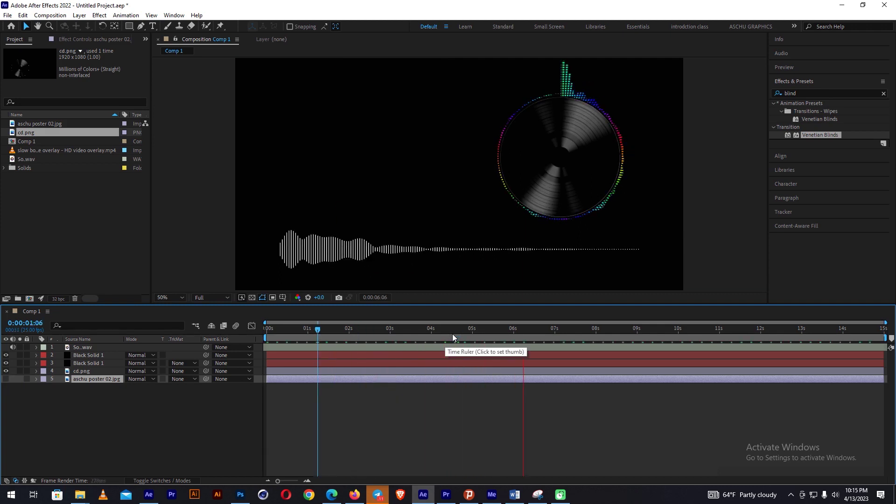
key(space)
click(6, 379)
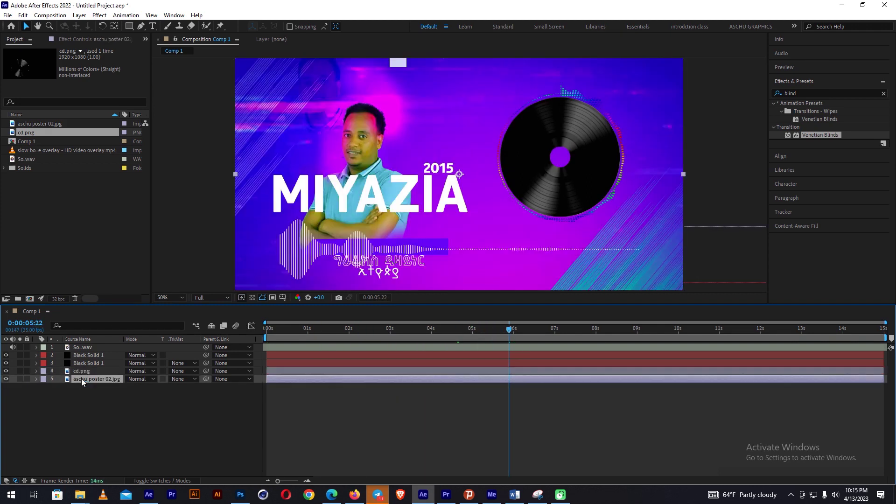
key(t)
drag(135, 387, 115, 390)
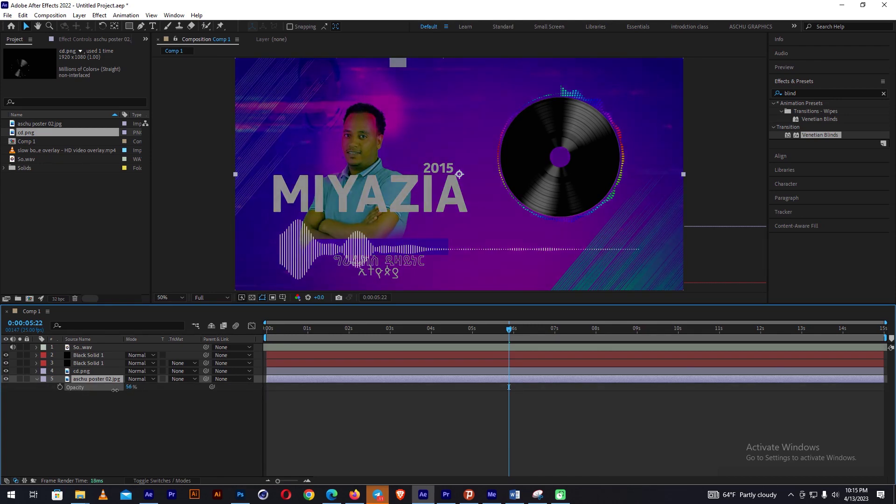
key(space)
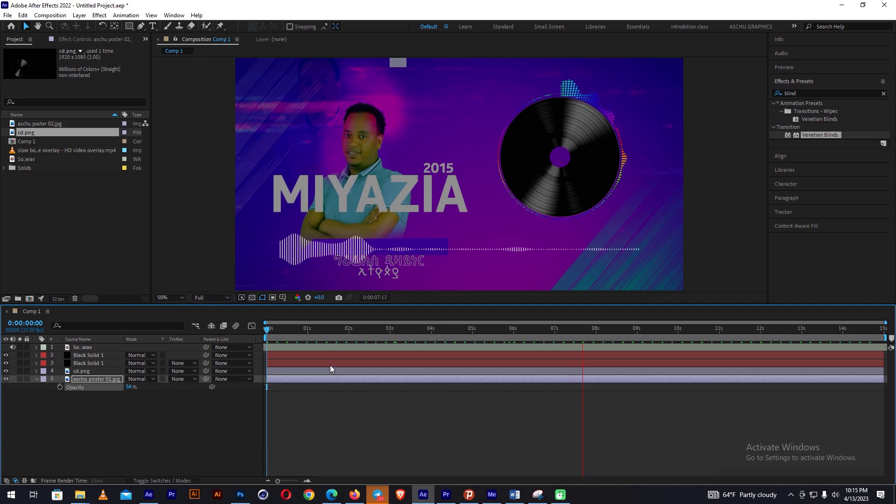
drag(679, 326, 662, 326)
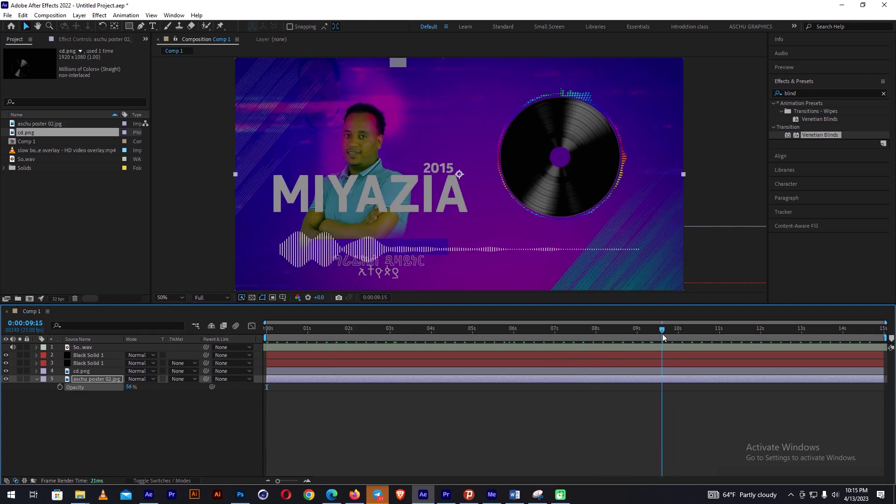
Add the slow bokeh clip, fit it to the comp, and try Add blending.
drag(55, 150, 94, 345)
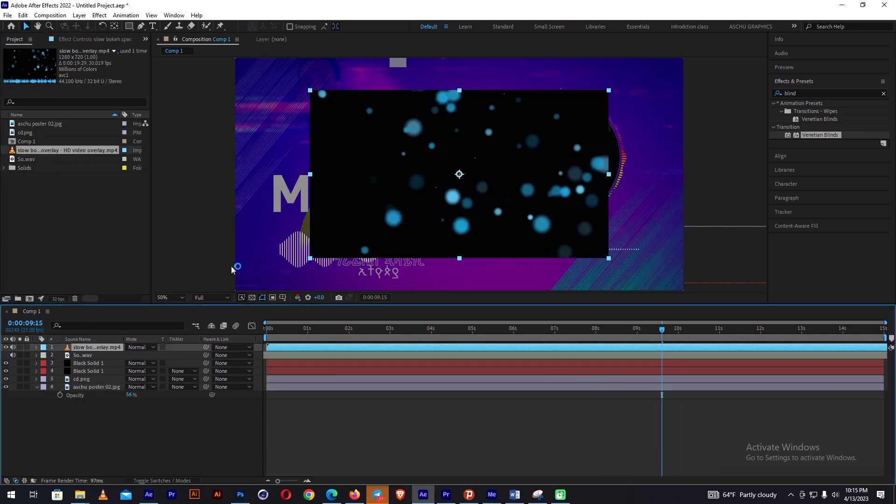
right_click(471, 174)
mouse_move(514, 226)
click(606, 340)
click(142, 347)
click(169, 174)
key(space)
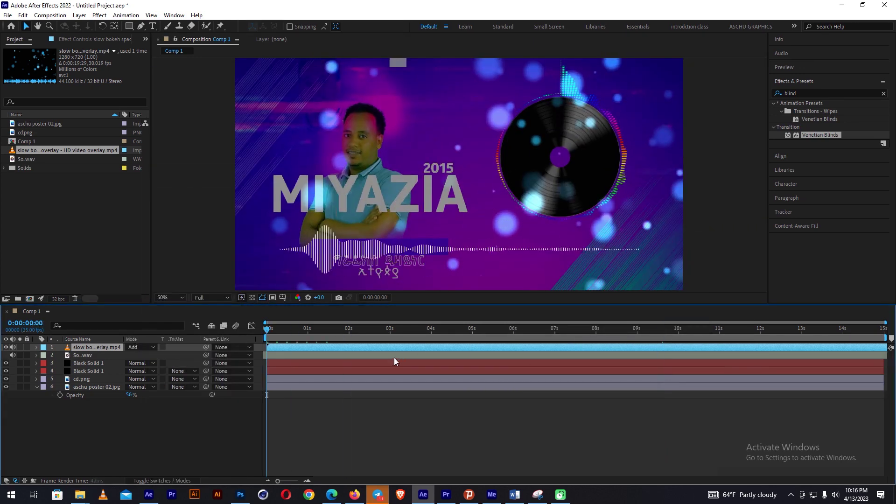
click(380, 329)
Place the bokeh above the poster in Screen mode; set the poster to Add at 100% opacity.
mouse_move(94, 347)
mouse_down()
mouse_move(105, 371)
mouse_move(89, 381)
mouse_up()
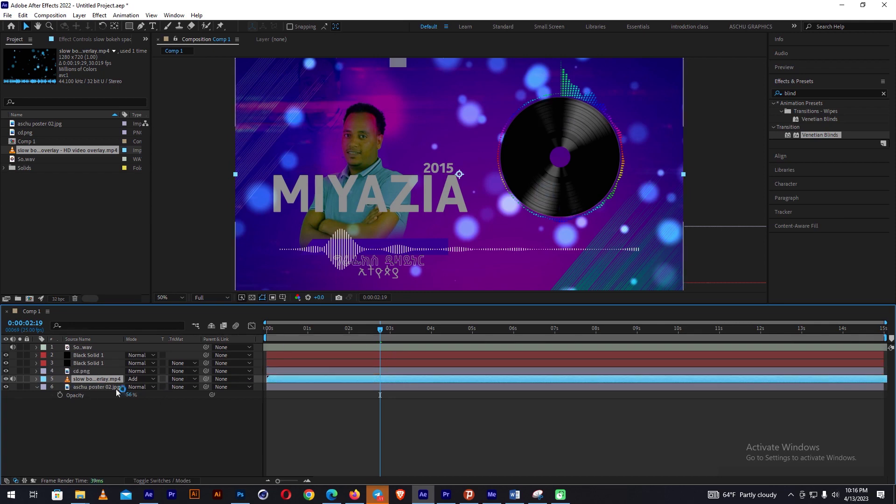
click(131, 381)
click(181, 250)
click(140, 378)
click(172, 195)
click(139, 387)
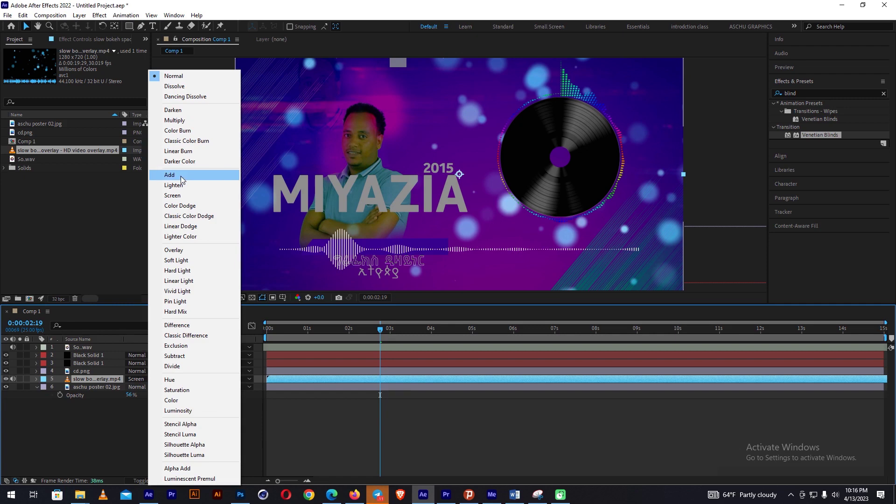
click(169, 174)
key(space)
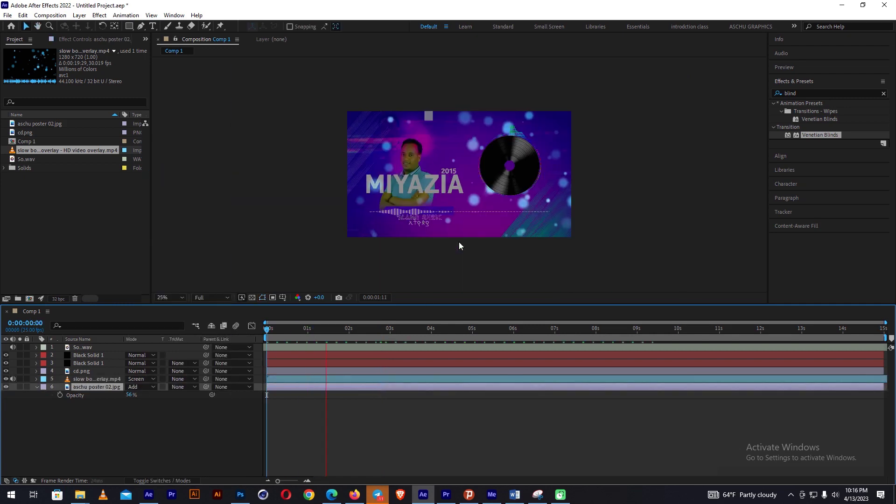
drag(130, 395, 206, 387)
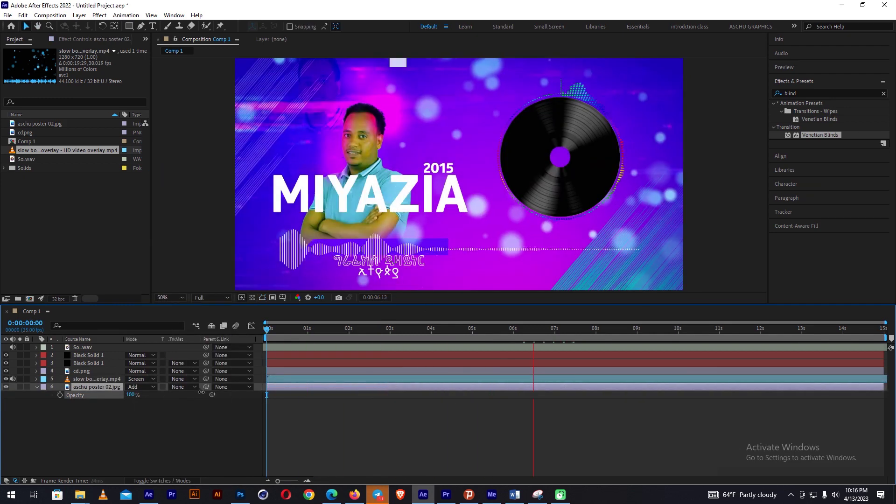